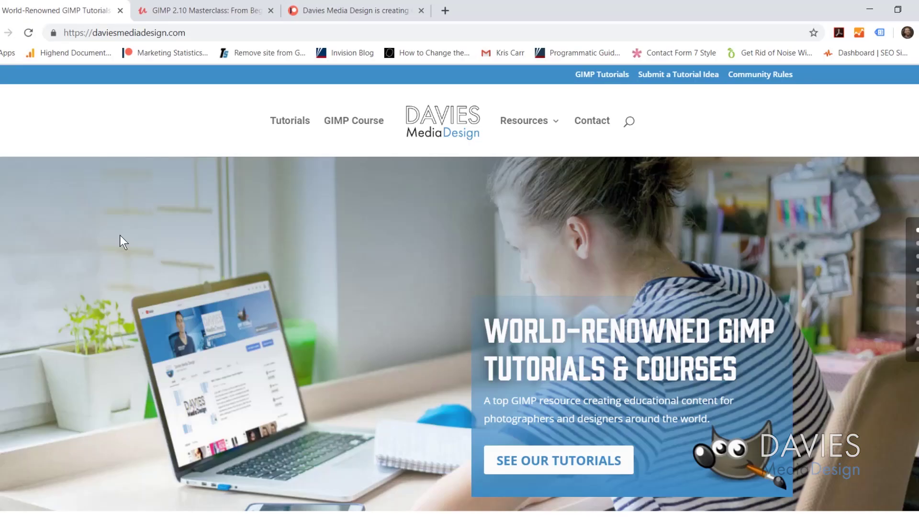
Scroll down the Davies Media Design homepage past its tutorials, course, Patreon and poll sections.
scroll(119, 235, "down", 10)
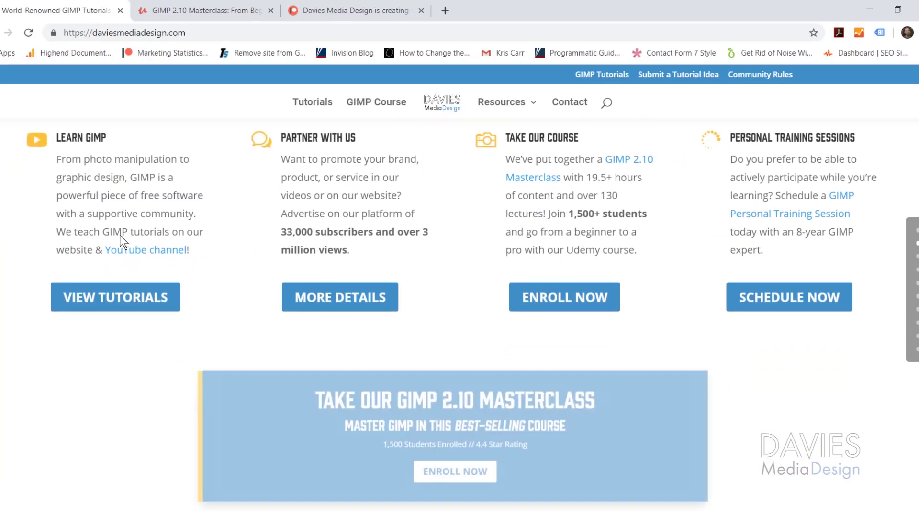
scroll(119, 235, "down", 12)
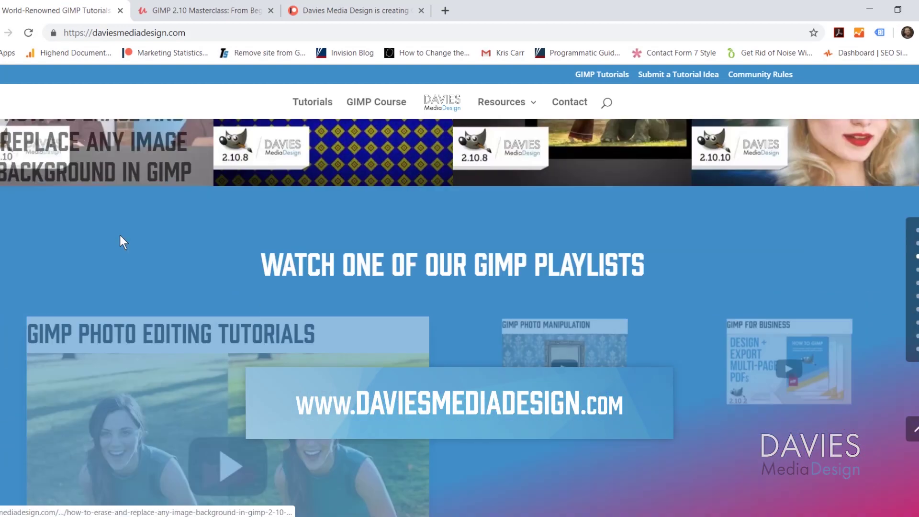
scroll(122, 239, "down", 10)
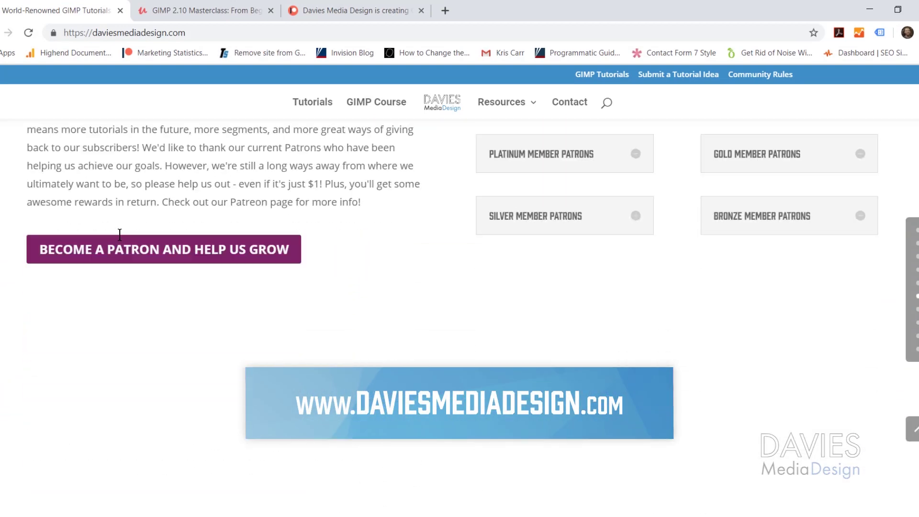
scroll(119, 234, "down", 3)
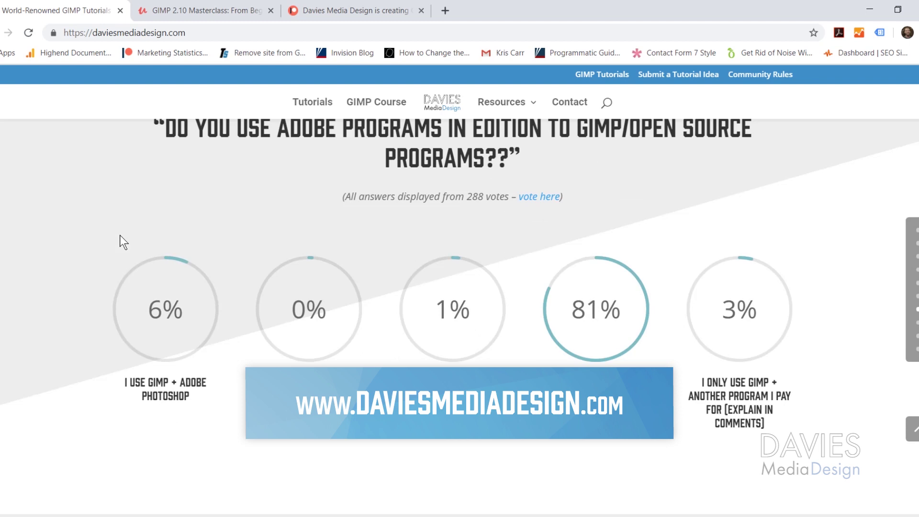
Switch from Chrome to the GIMP window showing girl-2366438_1920.jpg.
left_click(213, 15)
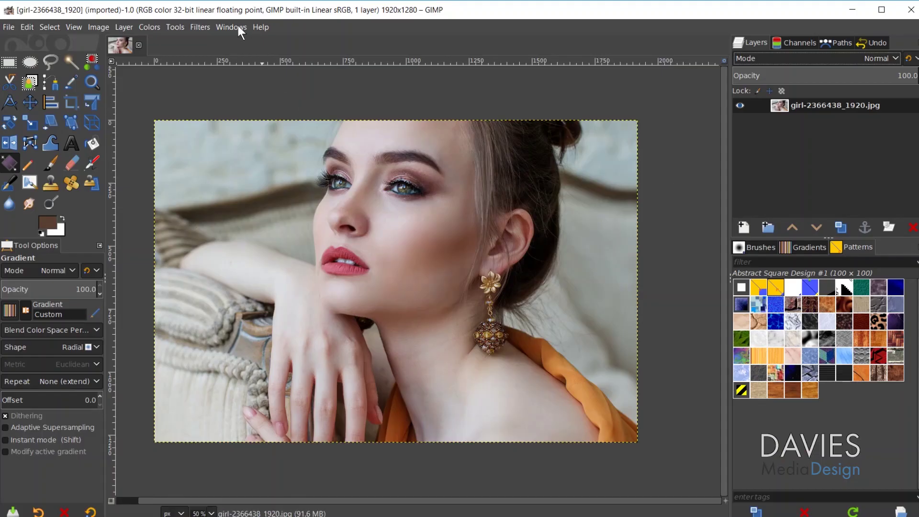
Open the Palettes dialog from Windows > Dockable Dialogs.
left_click(237, 26)
mouse_move(245, 58)
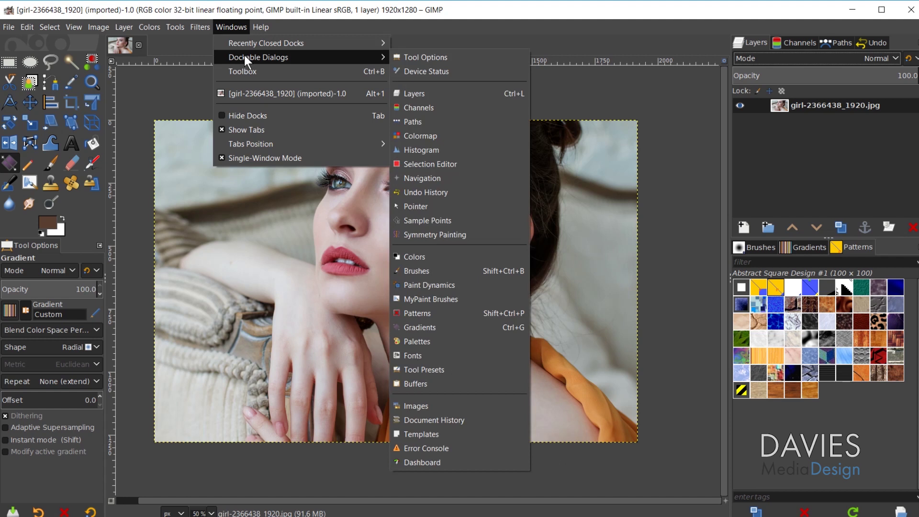
left_click(427, 341)
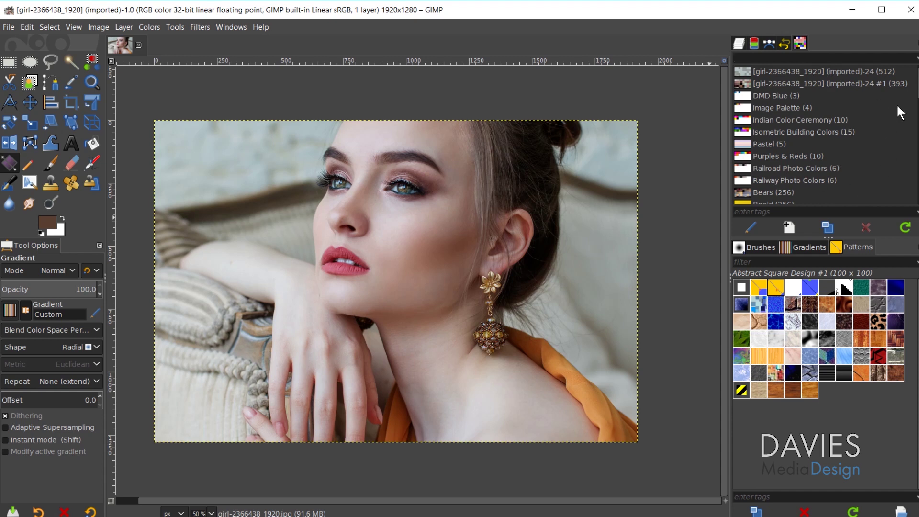
Browse the palettes, load DMD Blue into the Palette Editor, then return to the Palettes list.
scroll(897, 105, "down", 5)
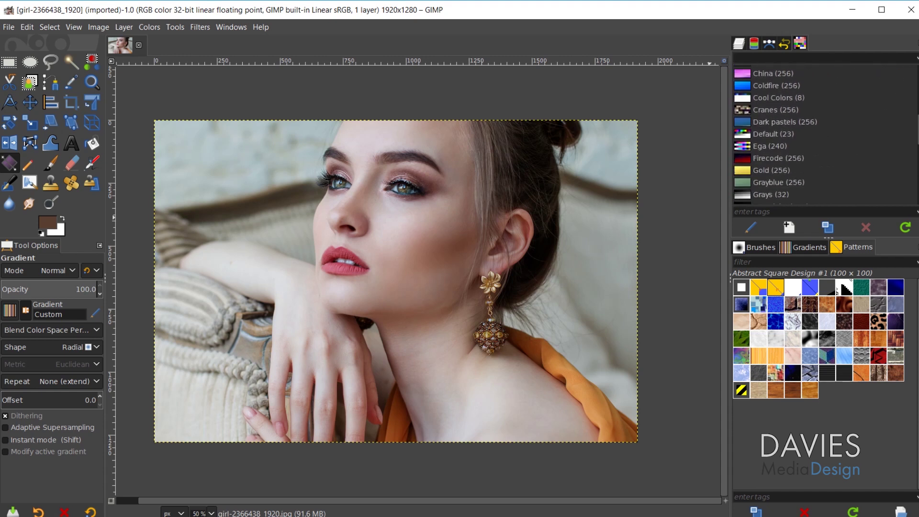
scroll(824, 134, "down", 3)
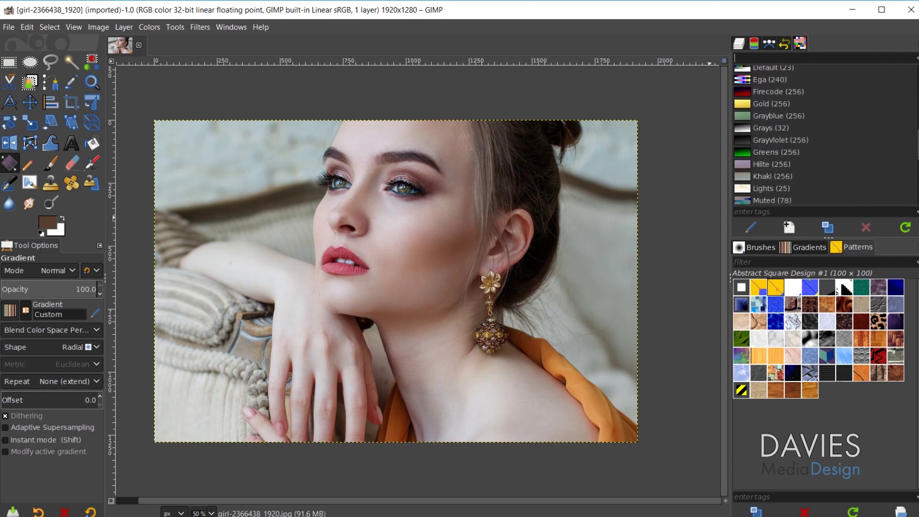
scroll(823, 134, "down", 5)
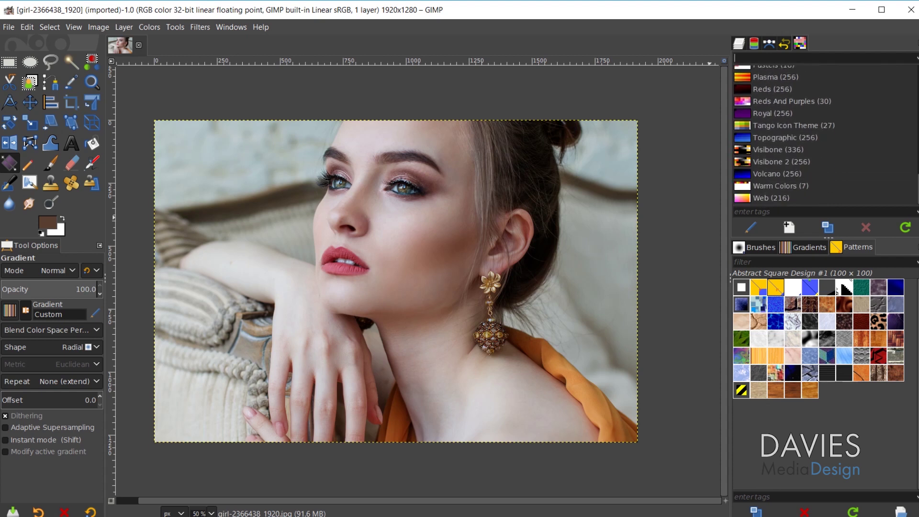
scroll(823, 134, "up", 15)
left_click(820, 95)
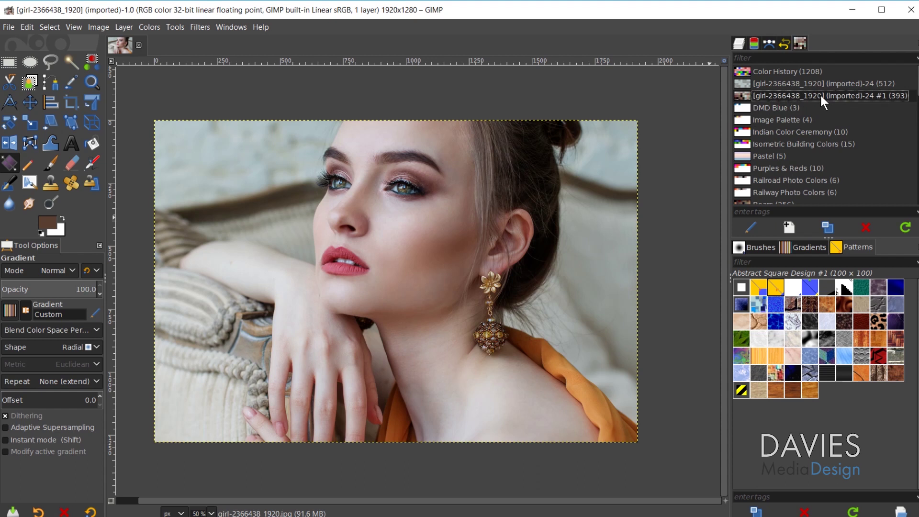
double_click(747, 107)
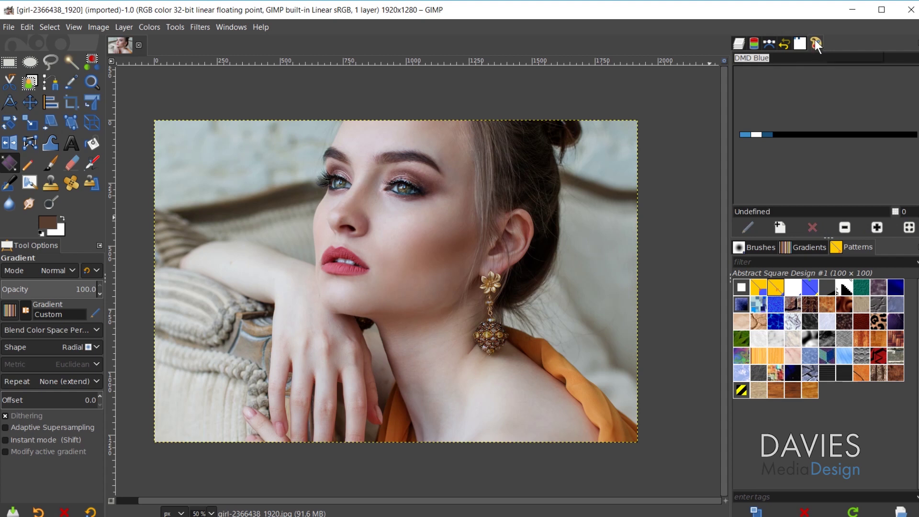
left_click(801, 42)
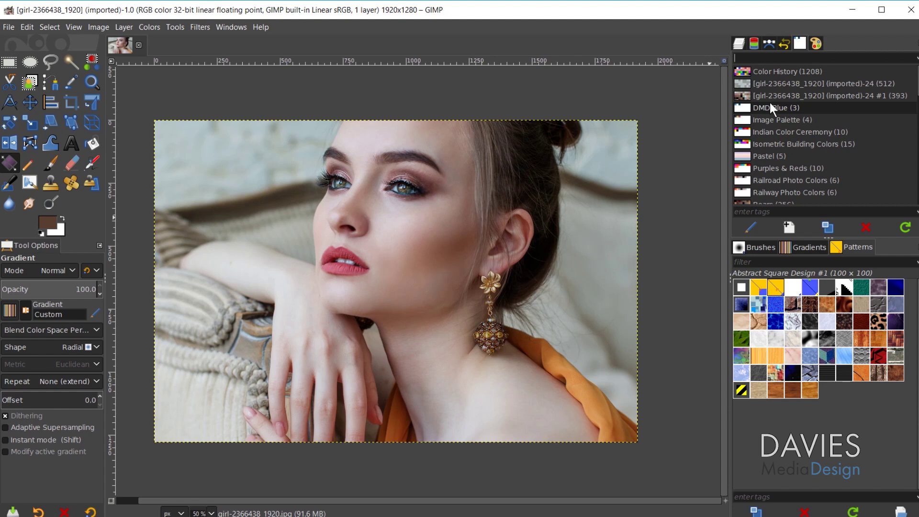
Start a palette import with the Pastel Rainbow gradient as its source.
right_click(771, 103)
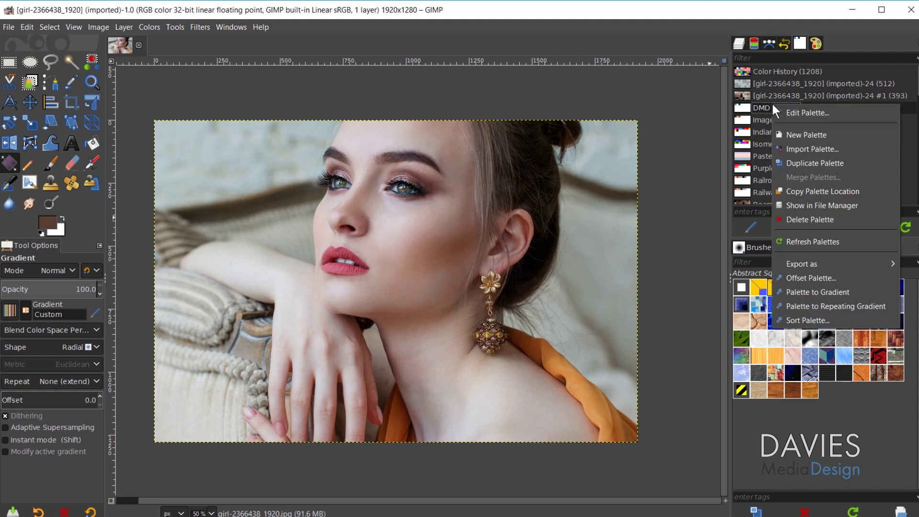
left_click(809, 149)
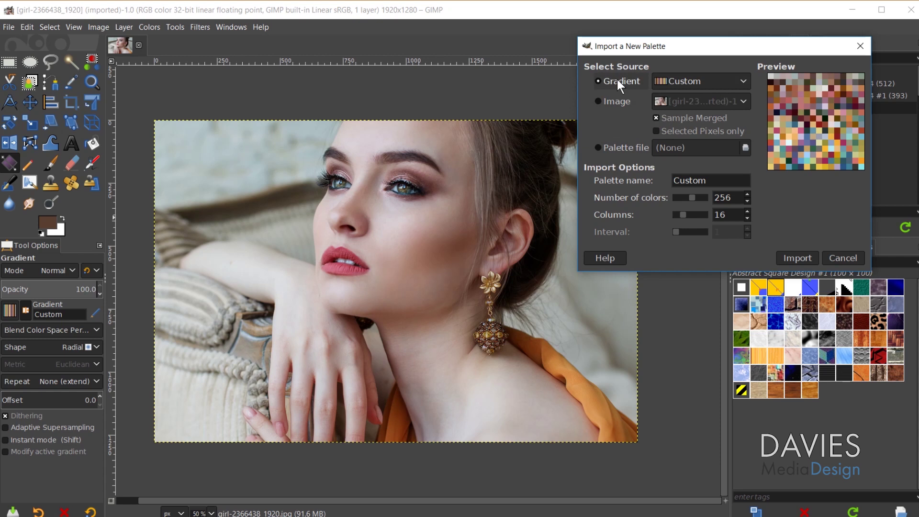
left_click(720, 79)
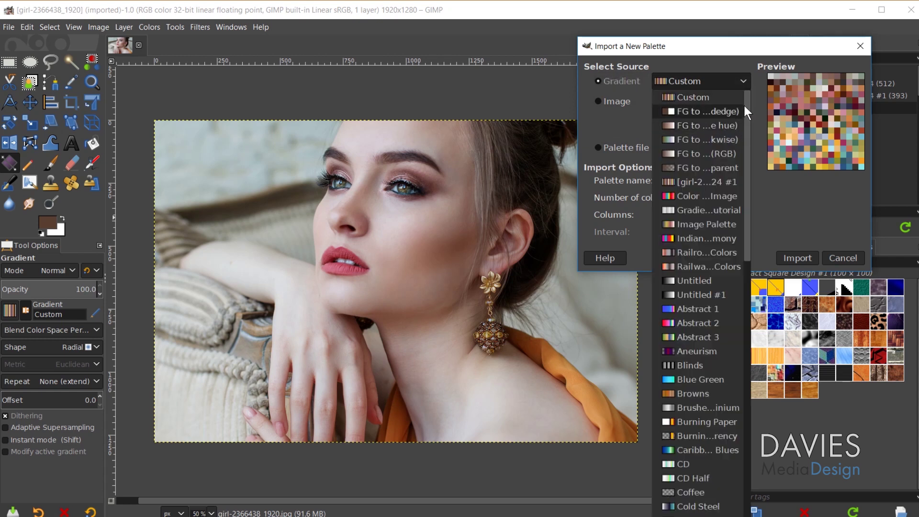
left_click_drag(747, 100, 734, 367)
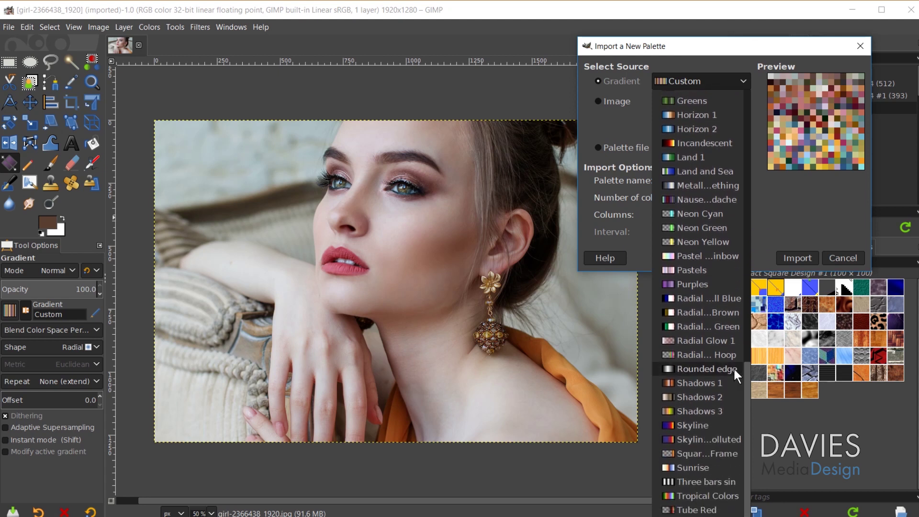
left_click(694, 257)
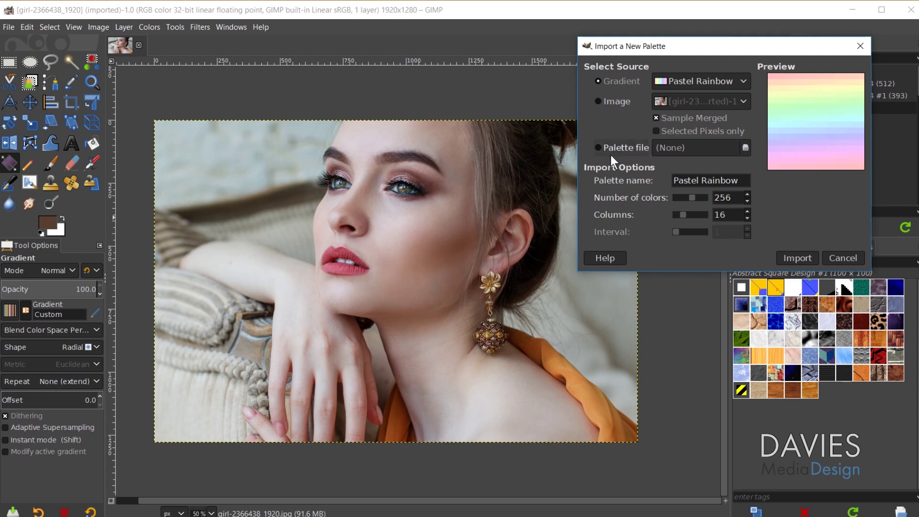
Experiment with different colour counts and column counts for the Pastel Rainbow palette.
left_click_drag(677, 180, 739, 180)
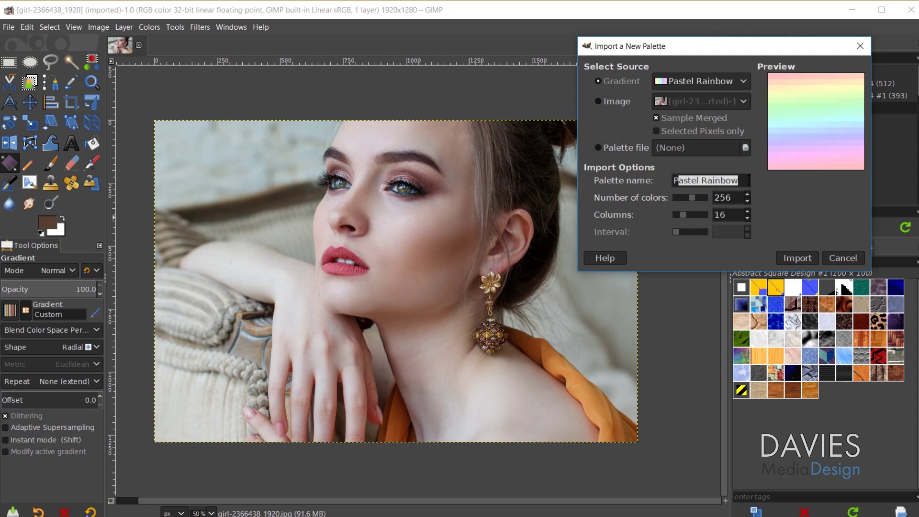
left_click(740, 181)
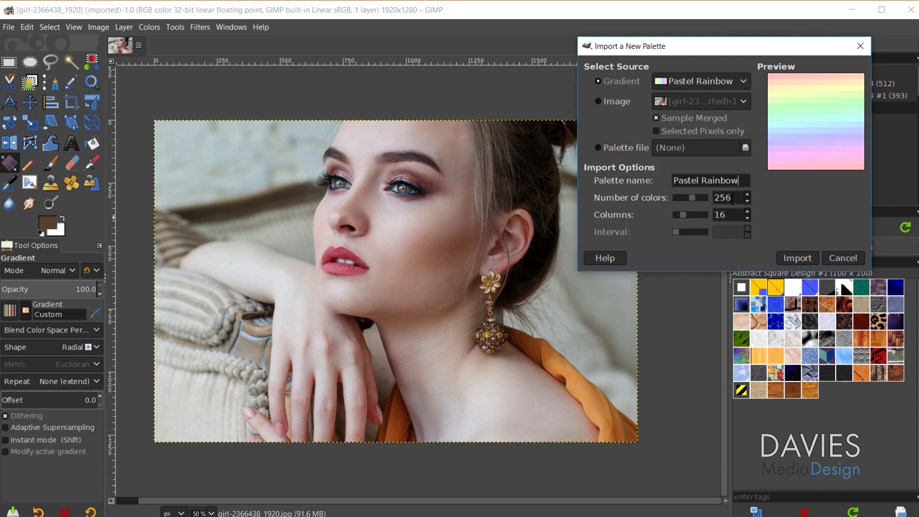
left_click_drag(693, 195, 730, 197)
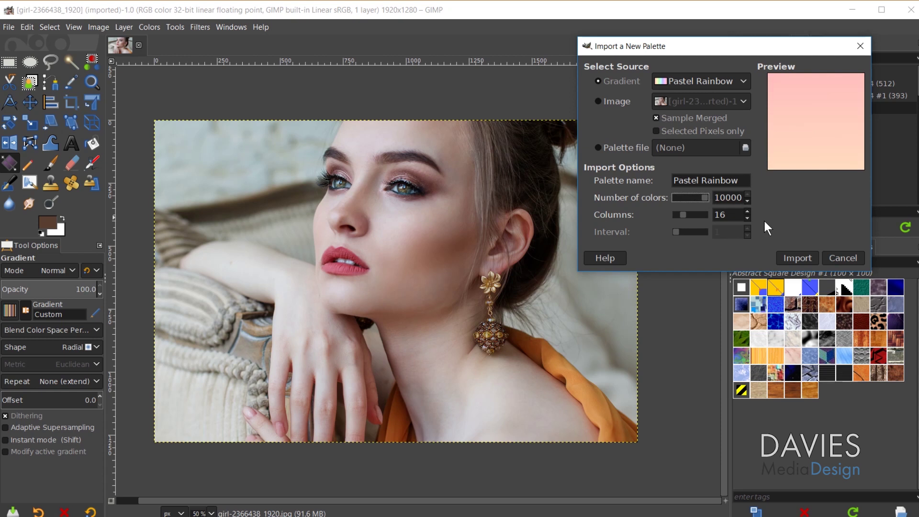
left_click_drag(705, 197, 681, 197)
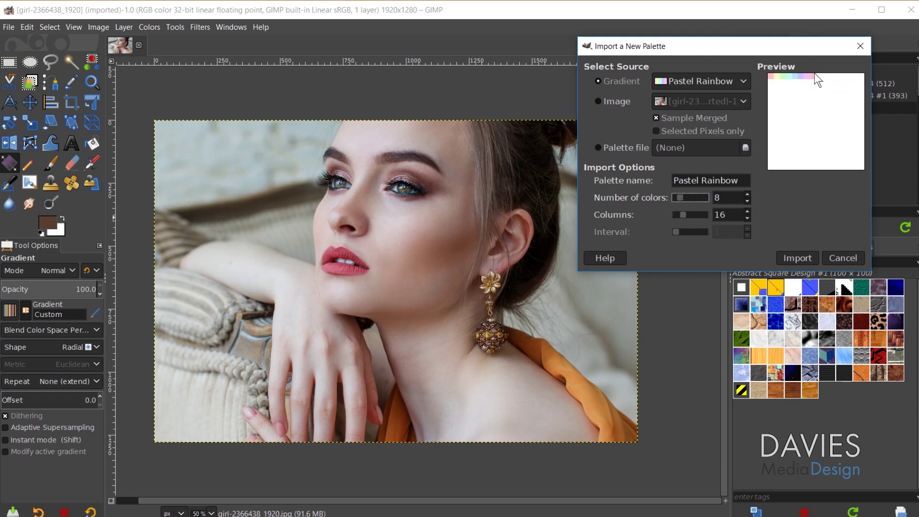
left_click_drag(682, 197, 695, 200)
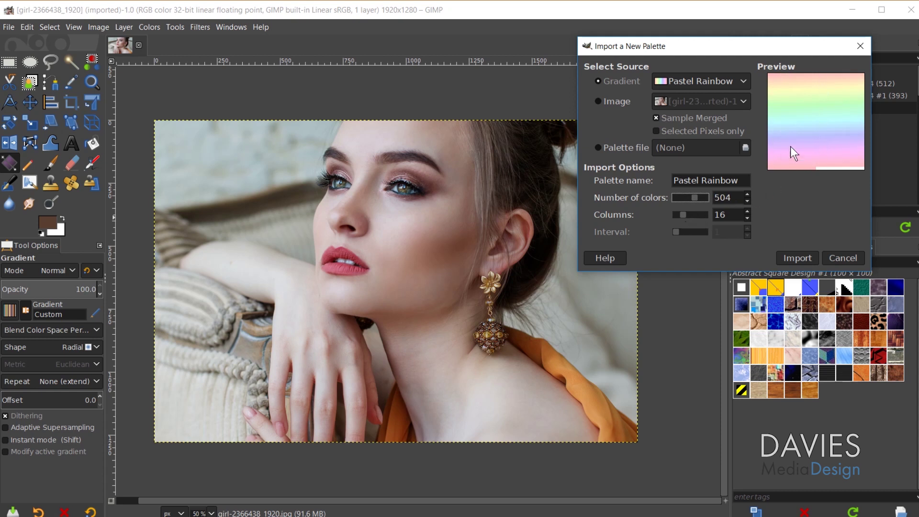
left_click_drag(687, 210, 694, 212)
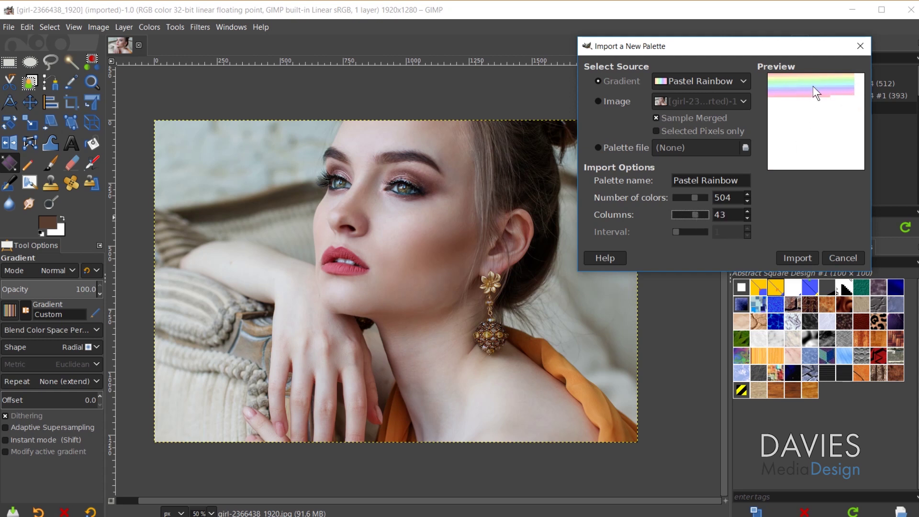
Set the palette to 16 columns and 256 colours.
double_click(723, 214)
type("16")
key("Return")
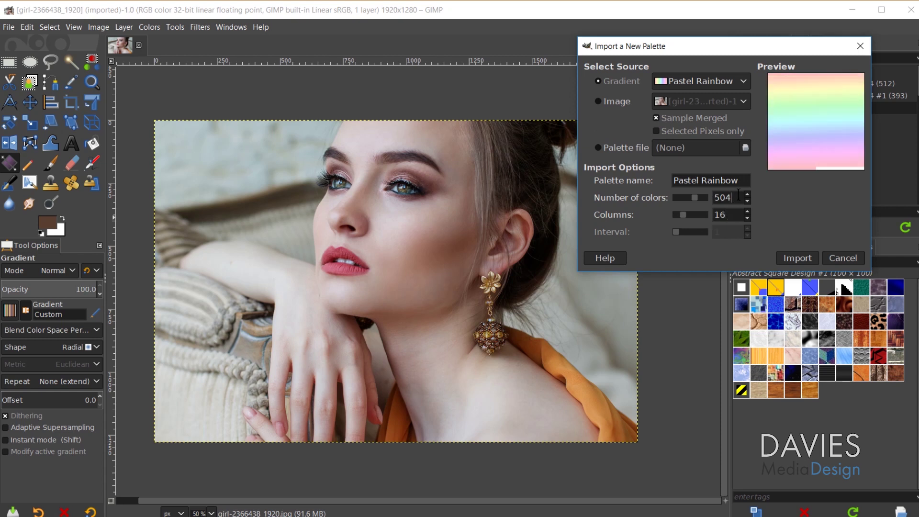
double_click(737, 195)
type("256")
left_click(735, 215)
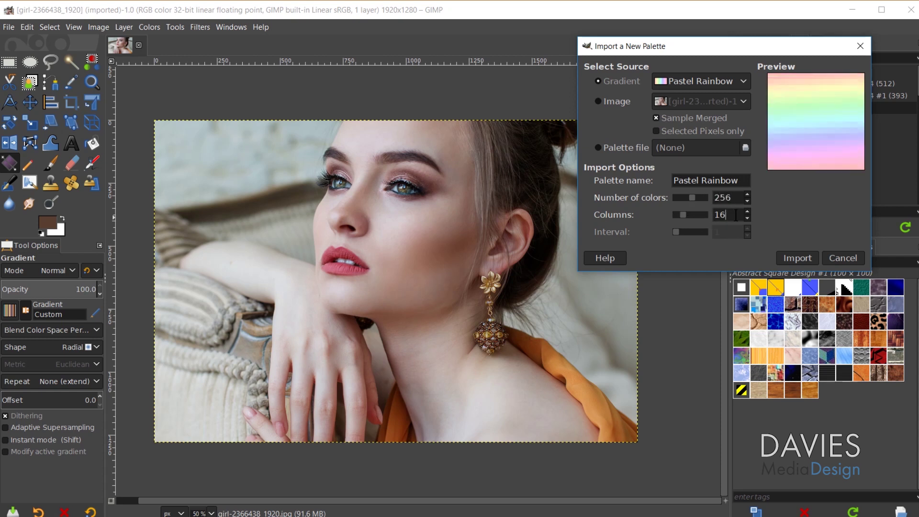
Import the 256-colour Pastel Rainbow palette into the palettes list.
left_click(798, 258)
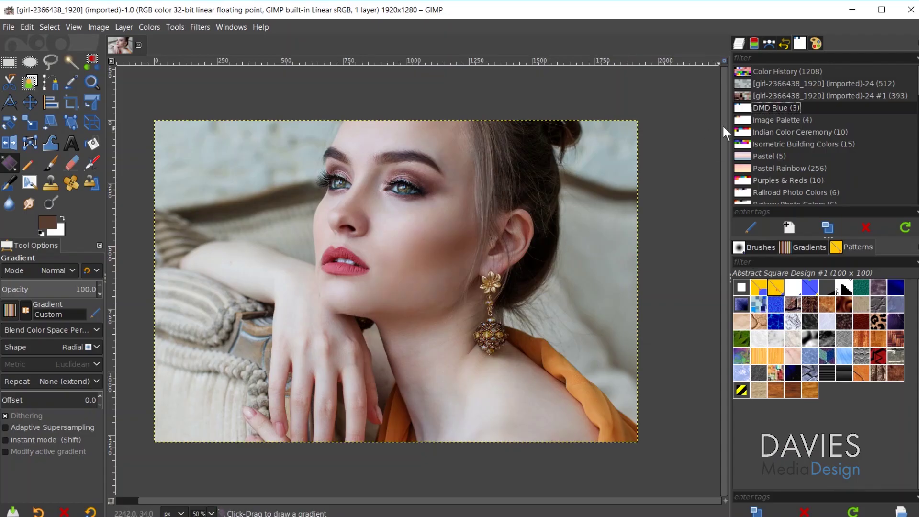
Start another palette import, using the girl-2366438 portrait image as the colour source.
right_click(743, 108)
left_click(800, 155)
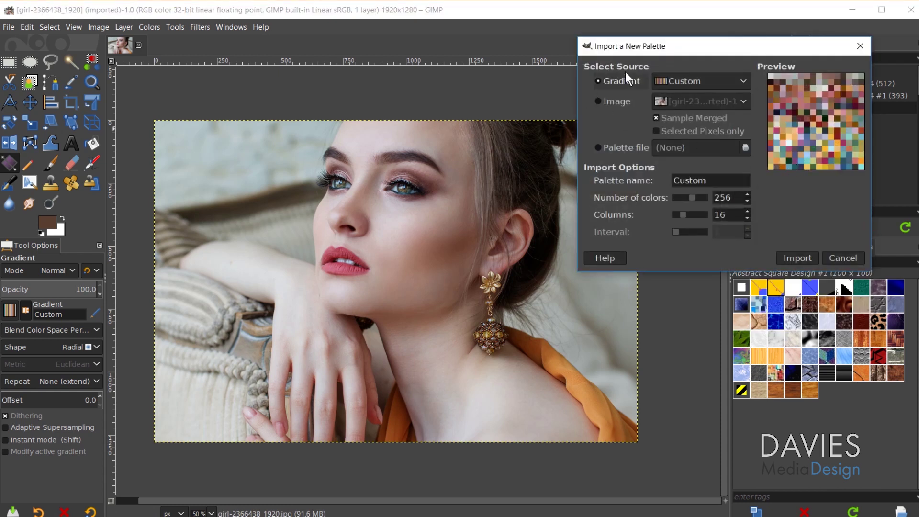
left_click(597, 101)
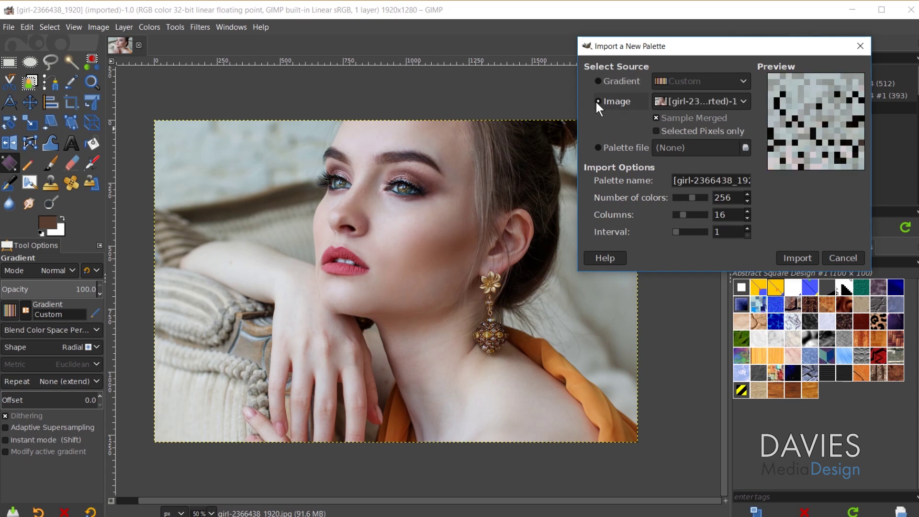
left_click(701, 102)
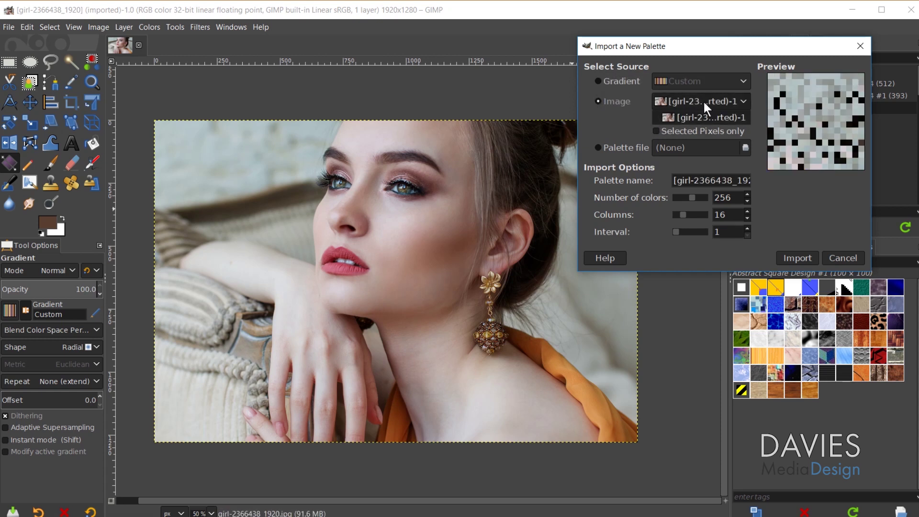
left_click(713, 113)
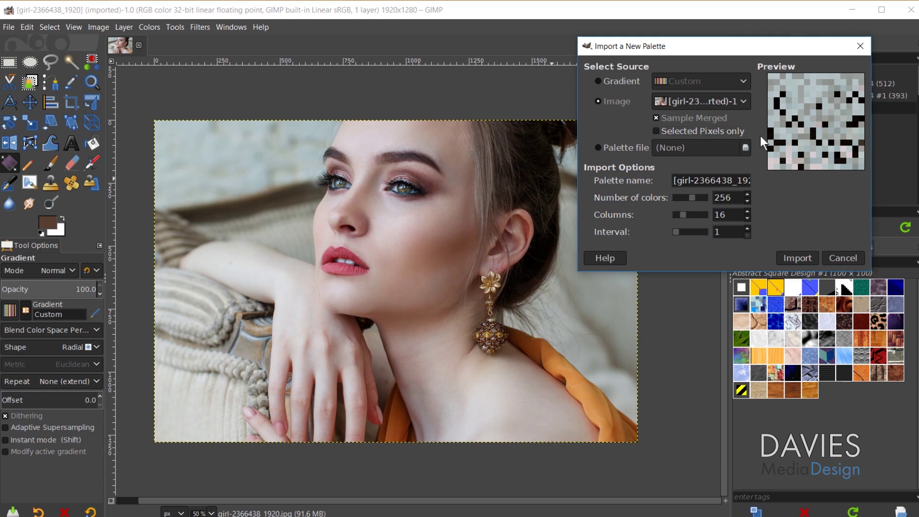
left_click_drag(694, 46, 643, 71)
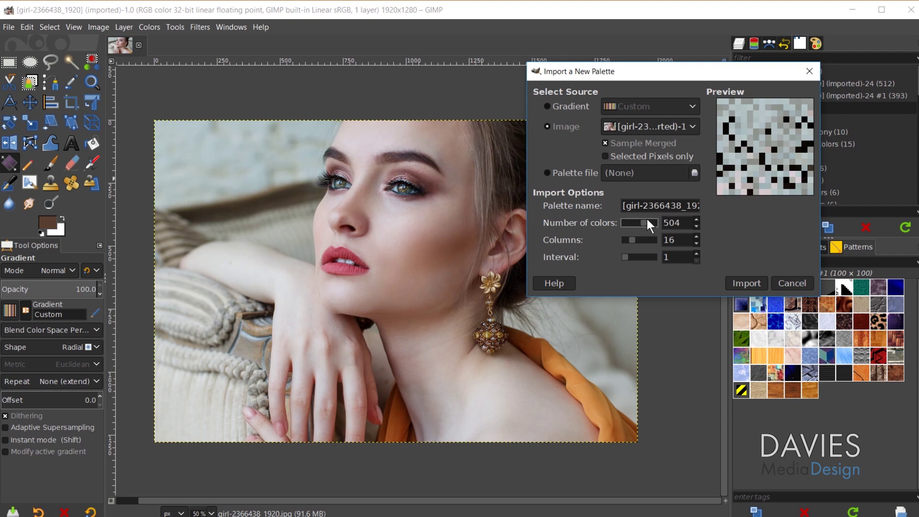
left_click(647, 219)
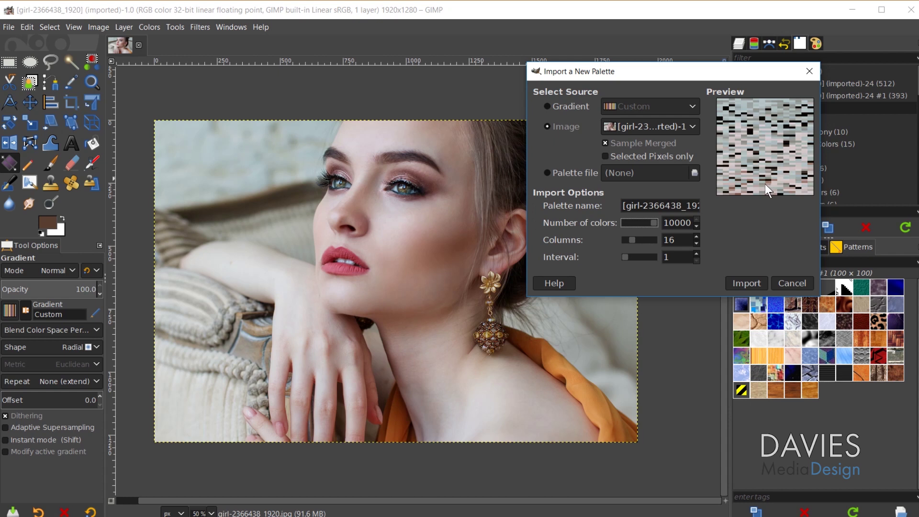
left_click_drag(634, 238, 660, 242)
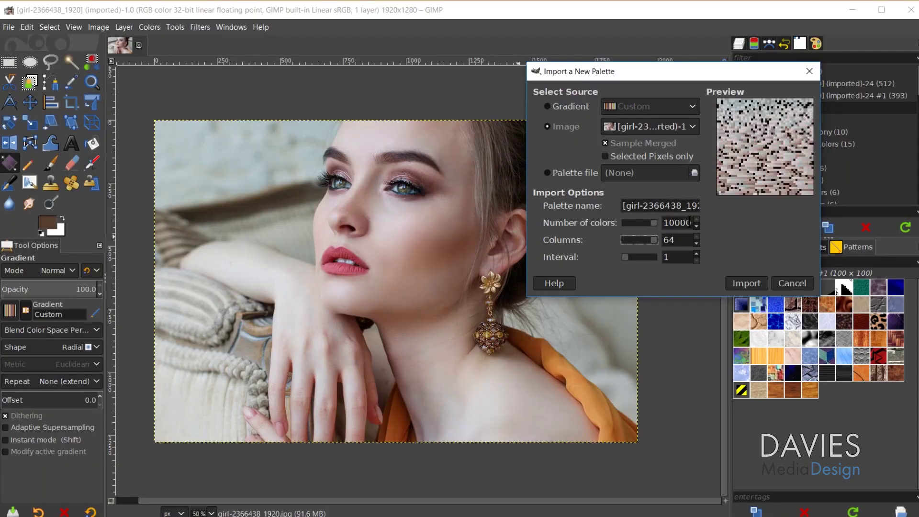
left_click_drag(690, 221, 621, 219)
type("256")
key("Tab")
type("16")
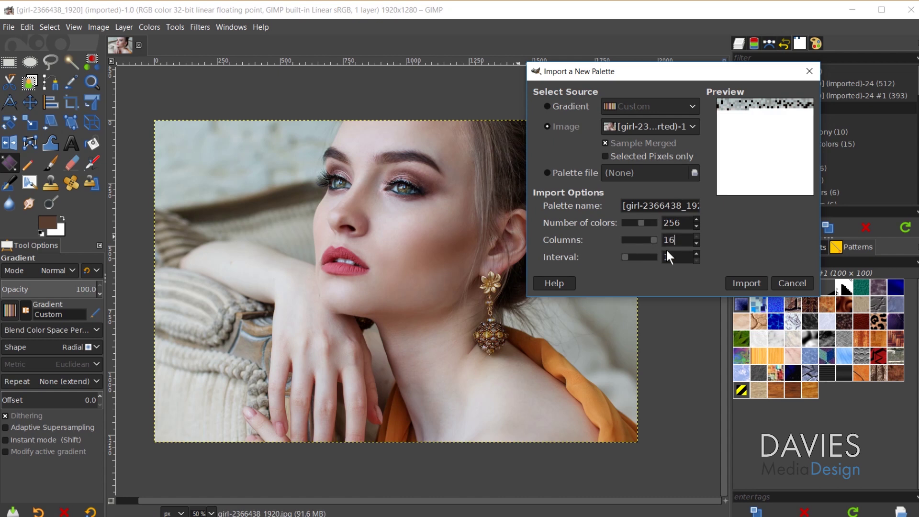
left_click(676, 255)
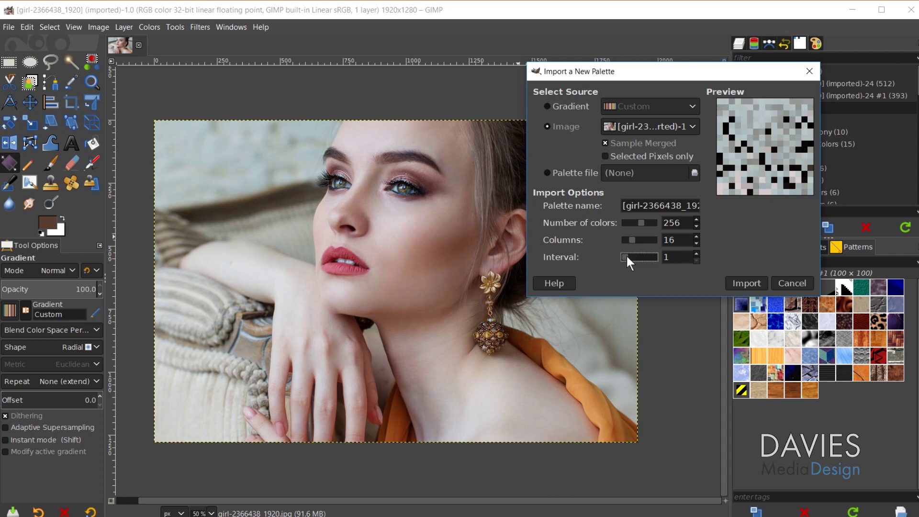
Step the Interval value up from 1 until it reads 20.
left_click_drag(627, 257, 619, 257)
left_click(697, 254)
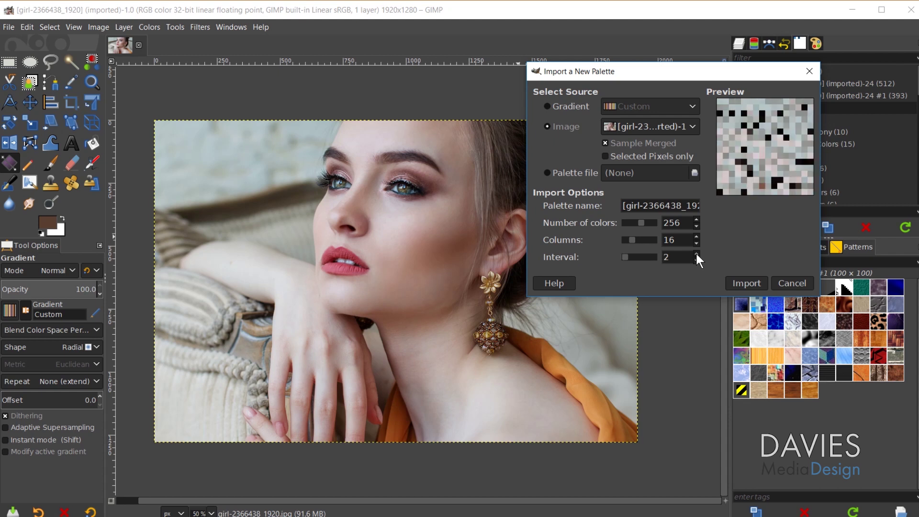
left_click(697, 255)
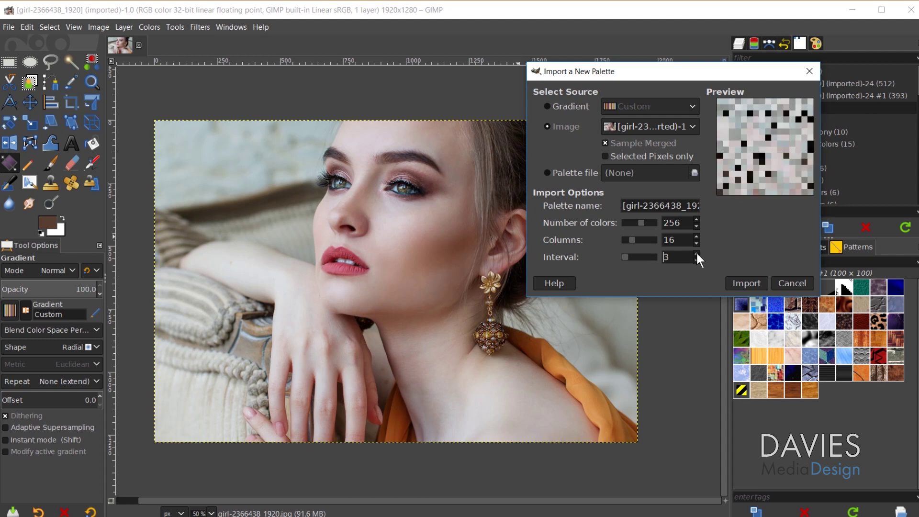
left_click(697, 254)
left_click(697, 254)
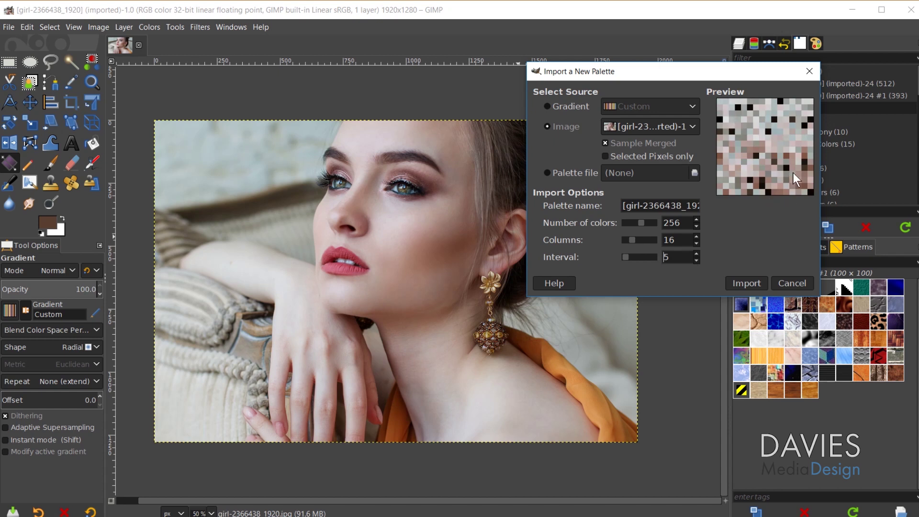
left_click(696, 253)
left_click(696, 254)
left_click(697, 255)
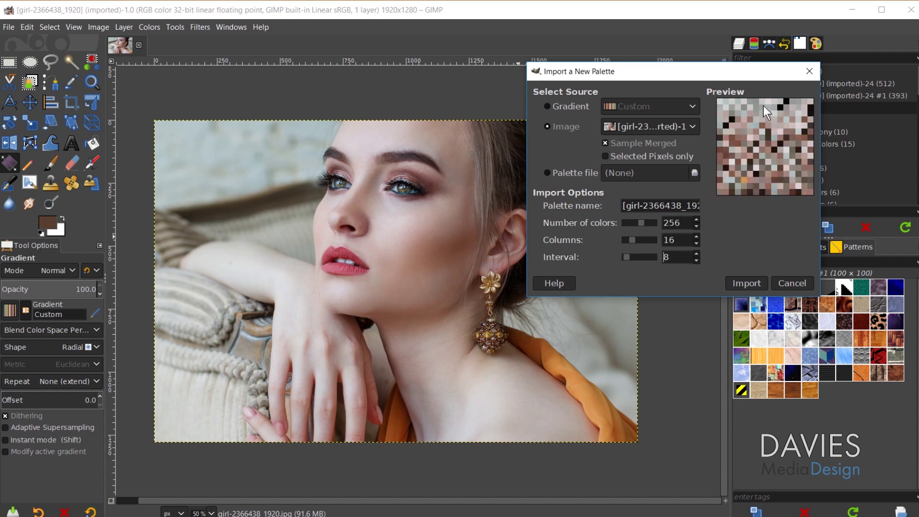
left_click(697, 252)
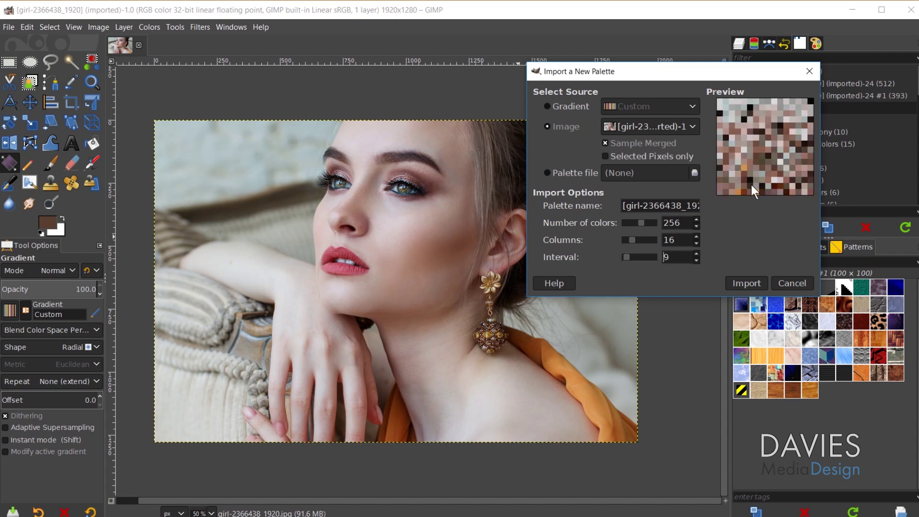
left_click(697, 253)
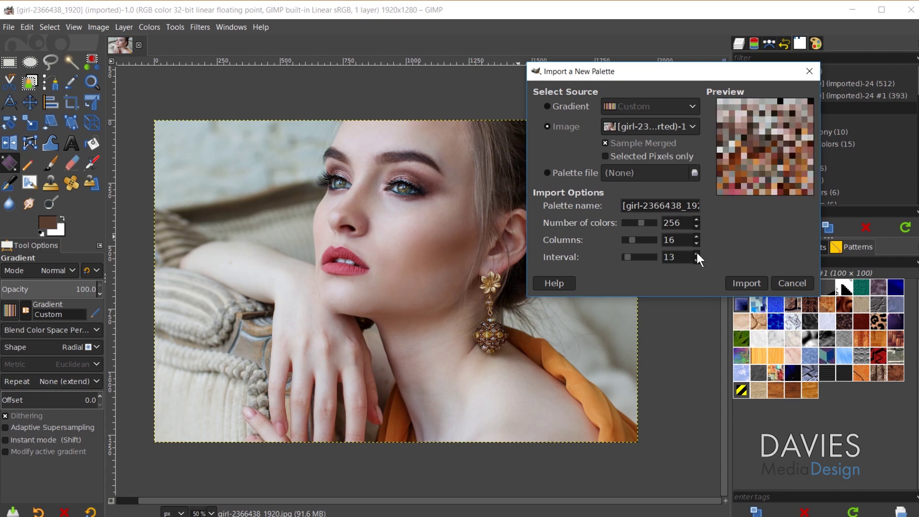
left_click(697, 254)
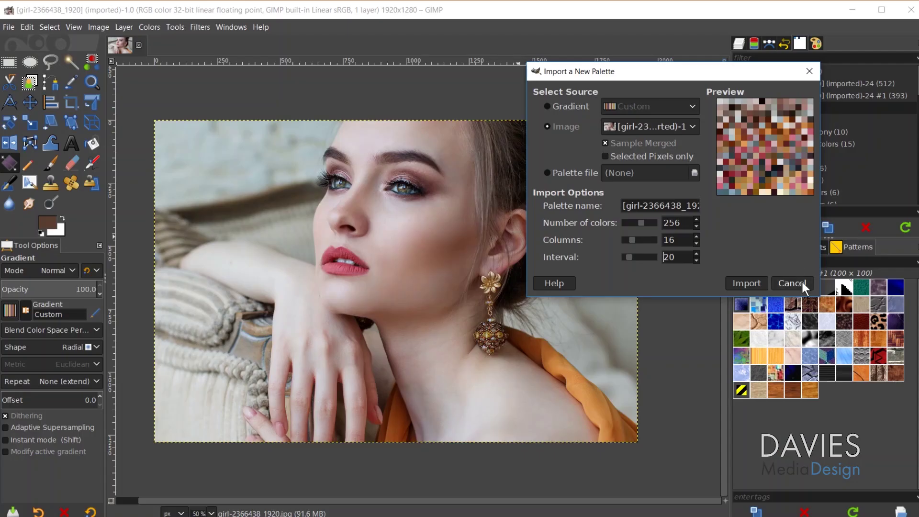
Cancel the palette import and convert the portrait to 8-bit integer precision.
left_click(797, 286)
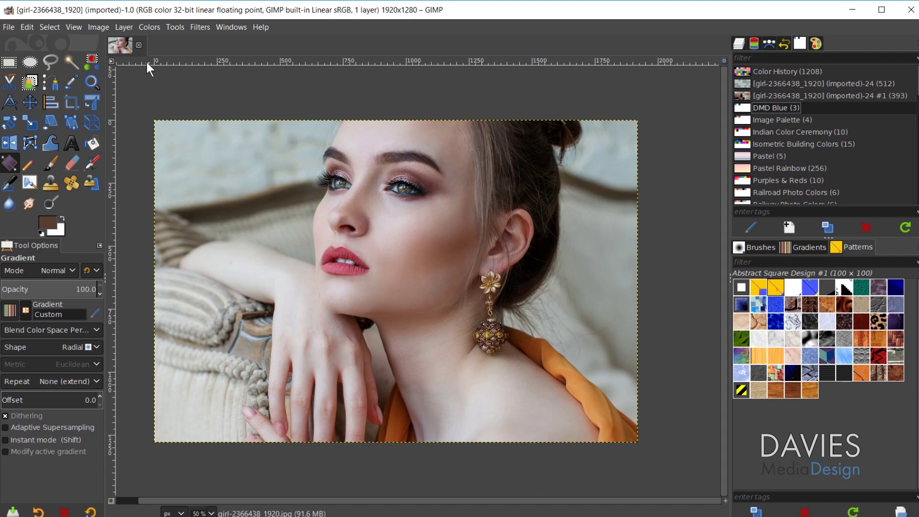
left_click(107, 26)
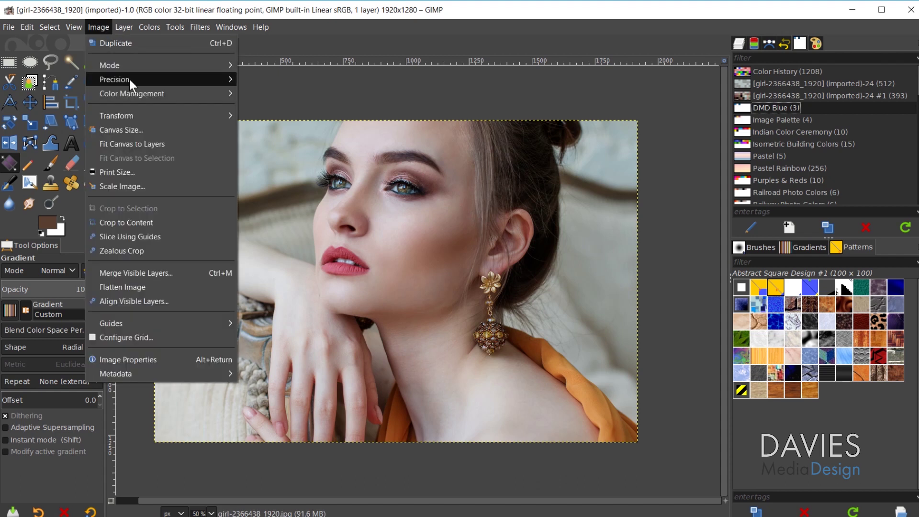
mouse_move(129, 80)
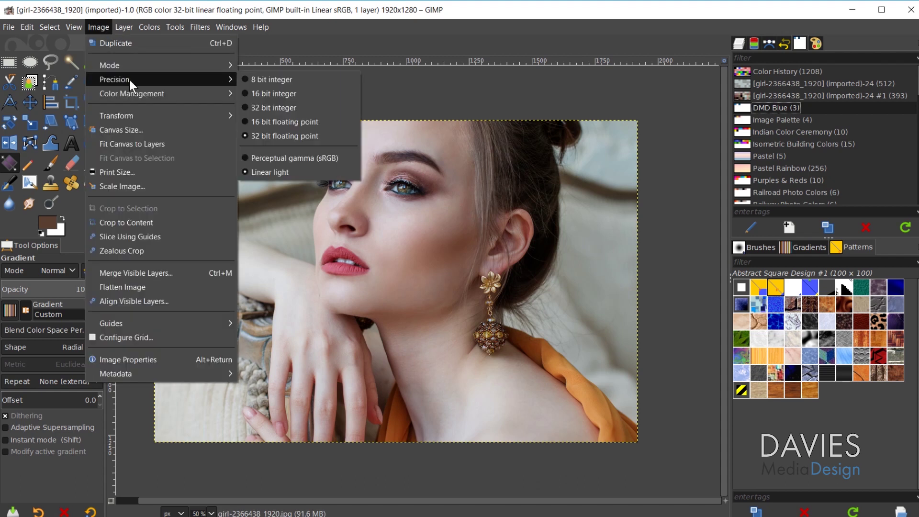
left_click(295, 79)
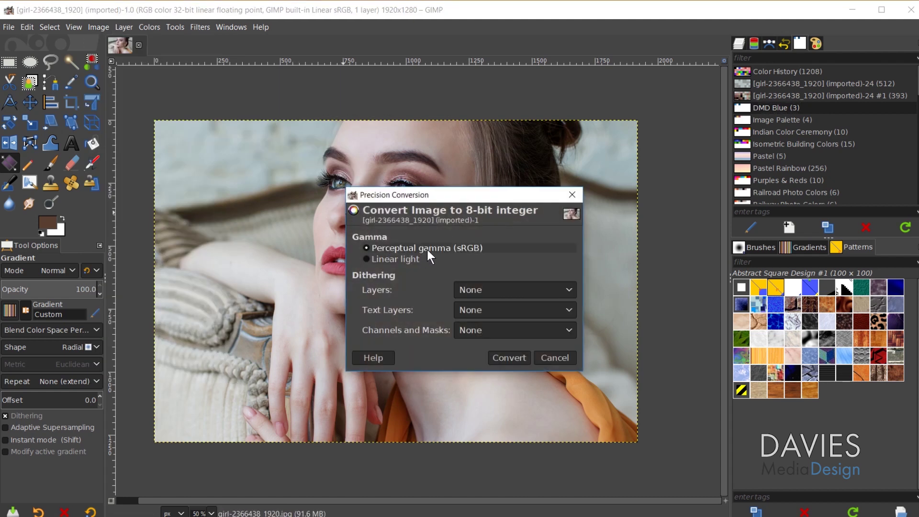
left_click(520, 359)
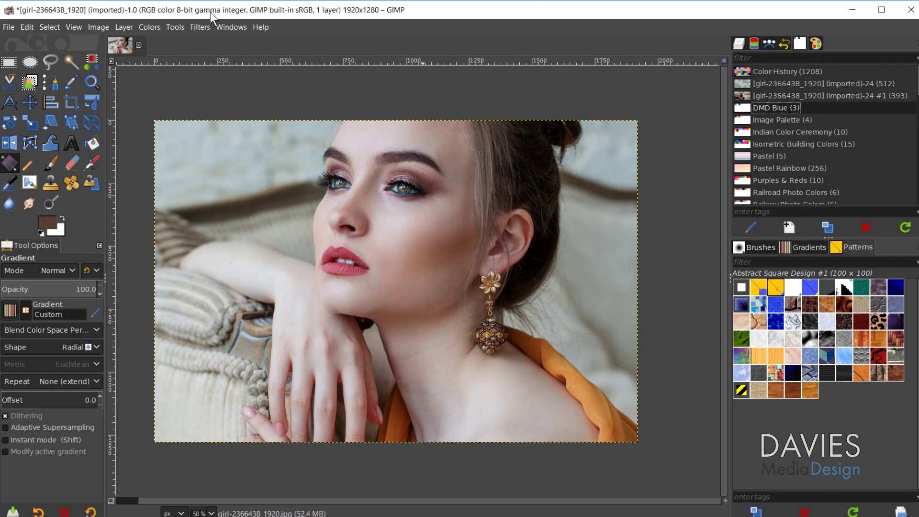
Name the export 'Palette Image GIF Version' and target the D:\Photos\GIMP Photos folder.
left_click(9, 29)
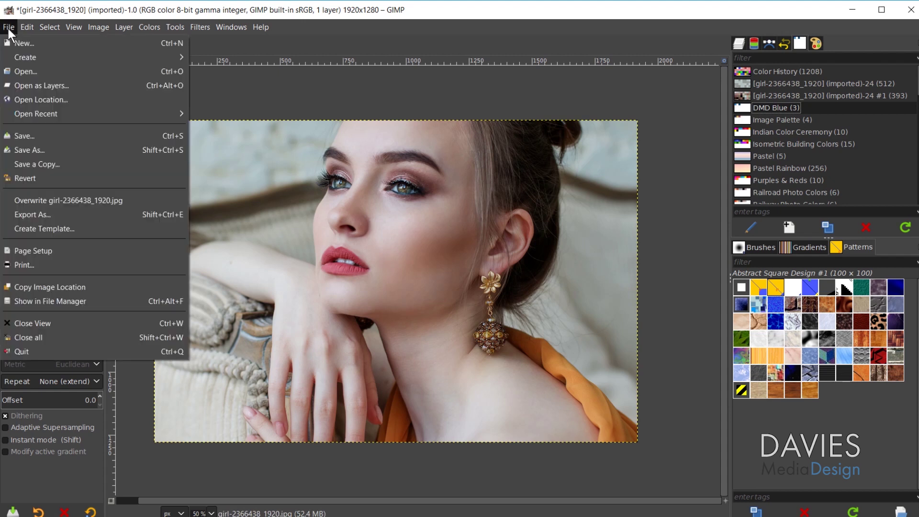
left_click(41, 213)
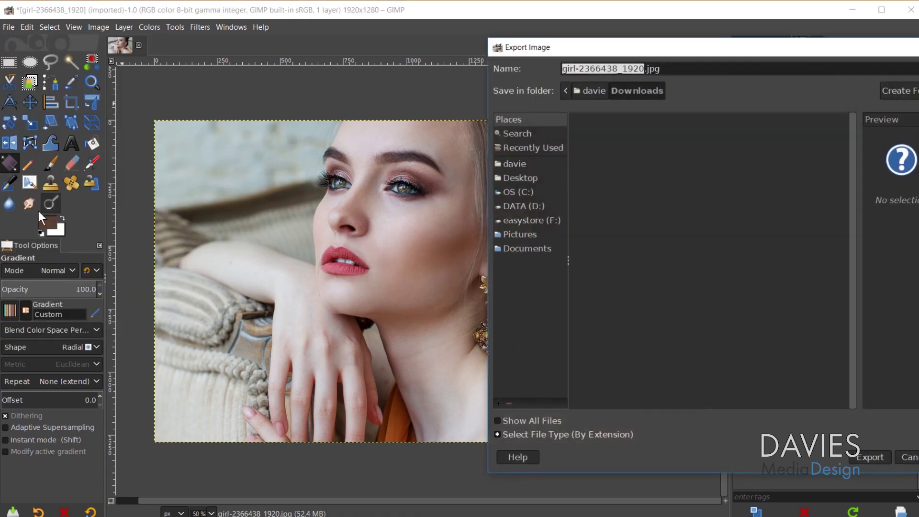
type("Palette")
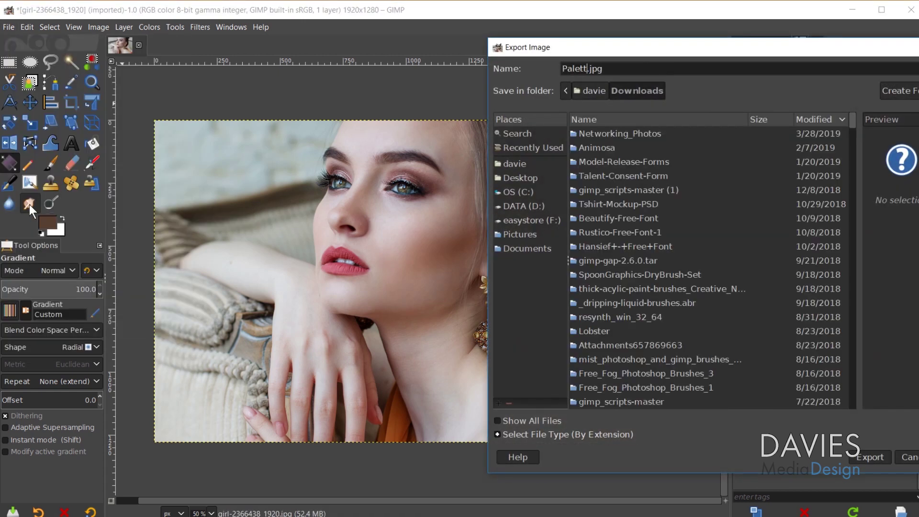
type(" Image GIF Version")
left_click(525, 207)
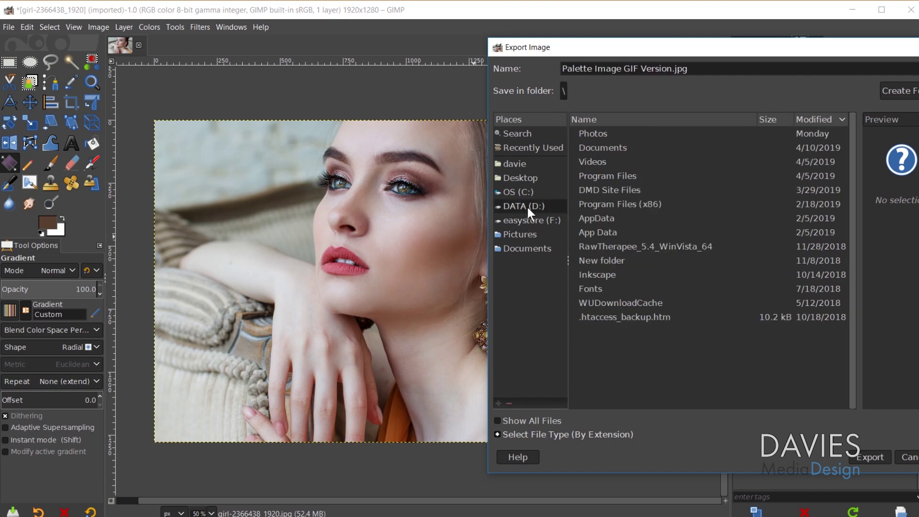
double_click(598, 134)
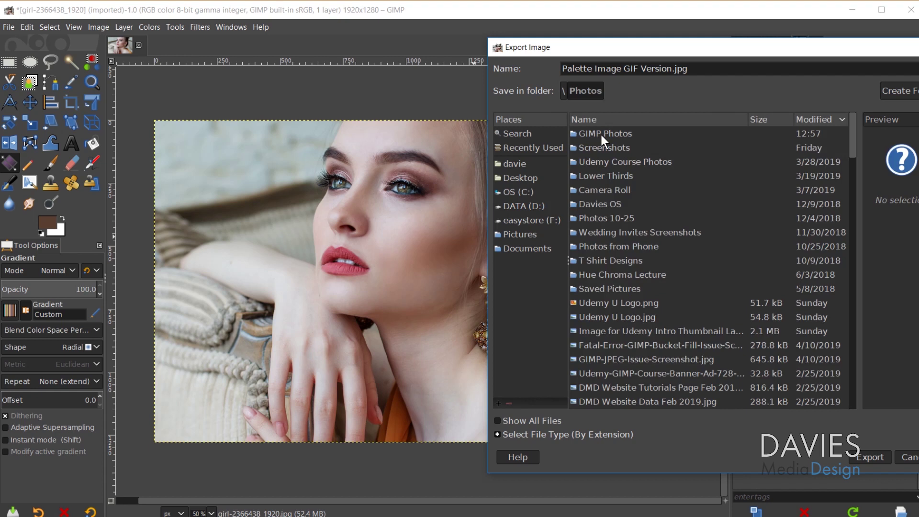
double_click(602, 134)
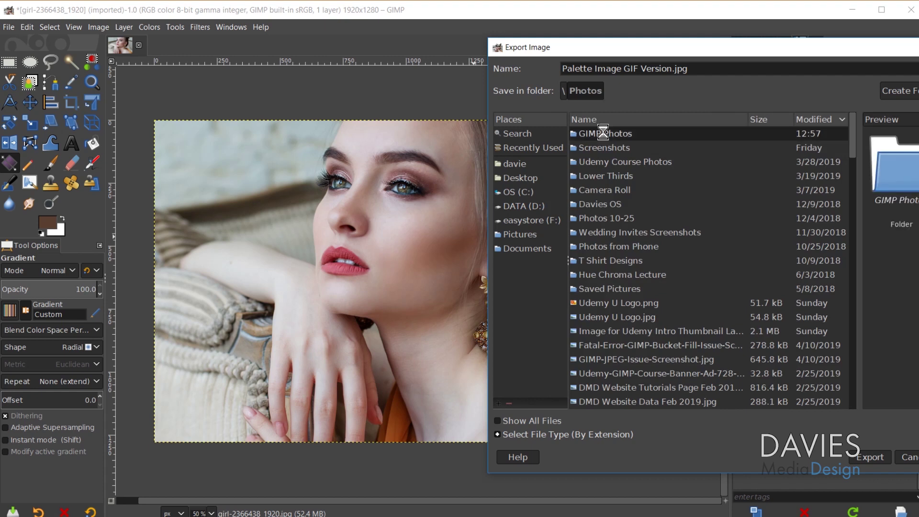
Change the file extension from .jpg to .gif and export.
double_click(680, 69)
key("BackSpace")
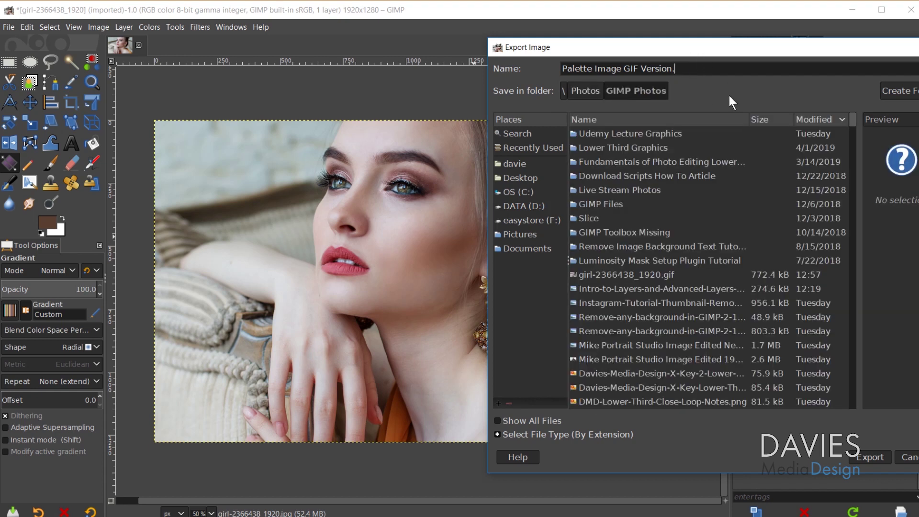
type("gif")
key("Return")
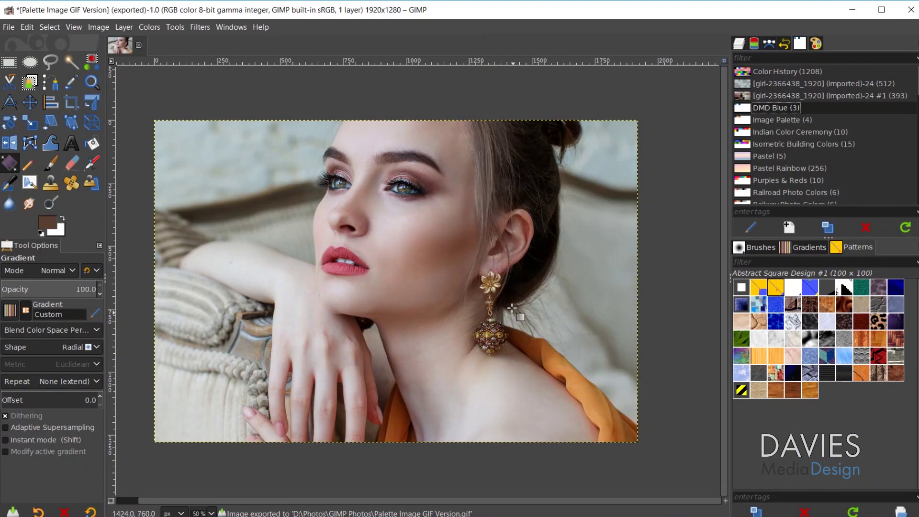
Reopen Palette Image GIF Version.gif from recent files and fit the whole image in the window.
left_click(8, 27)
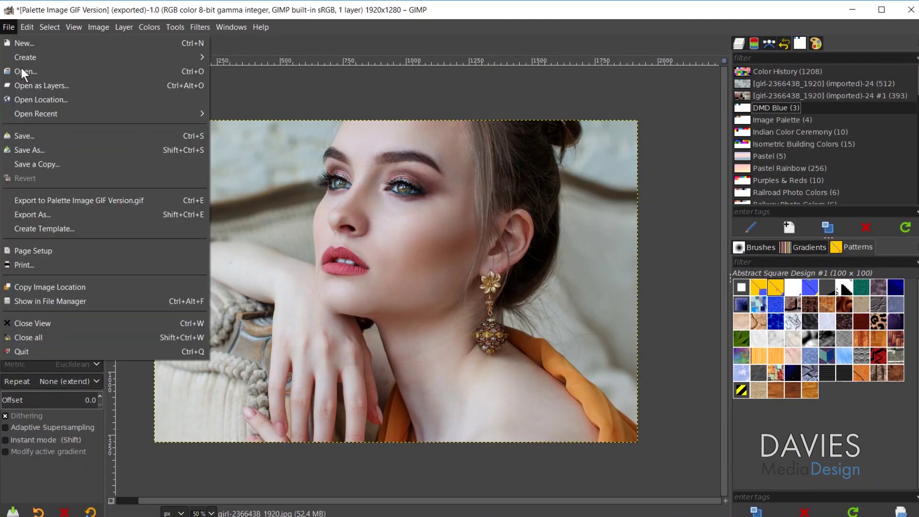
mouse_move(52, 113)
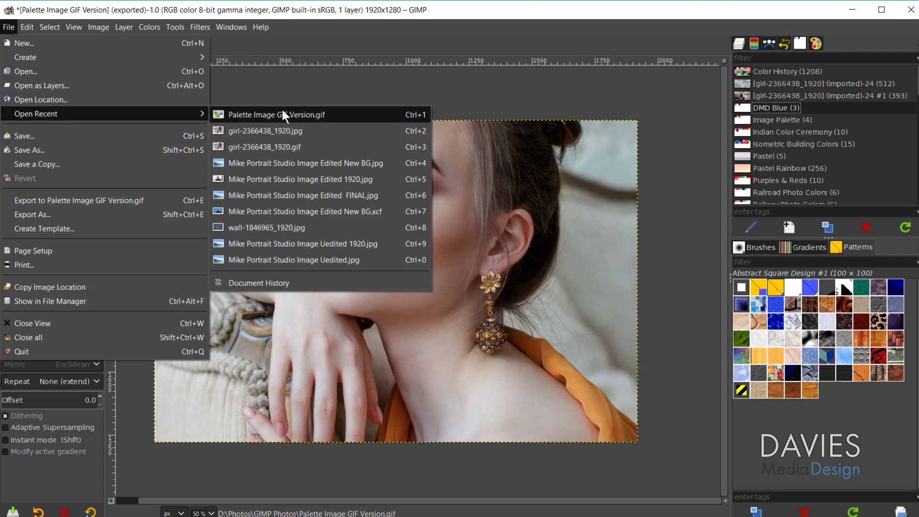
left_click(297, 115)
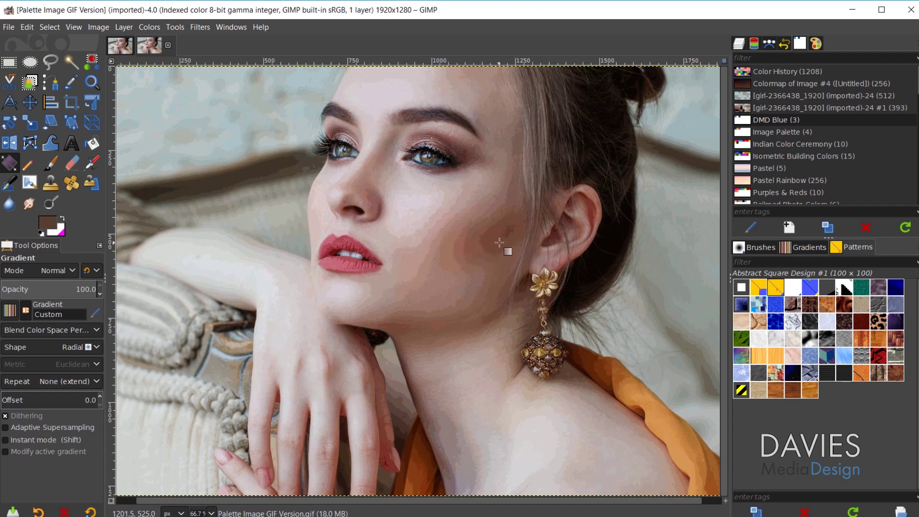
key("minus")
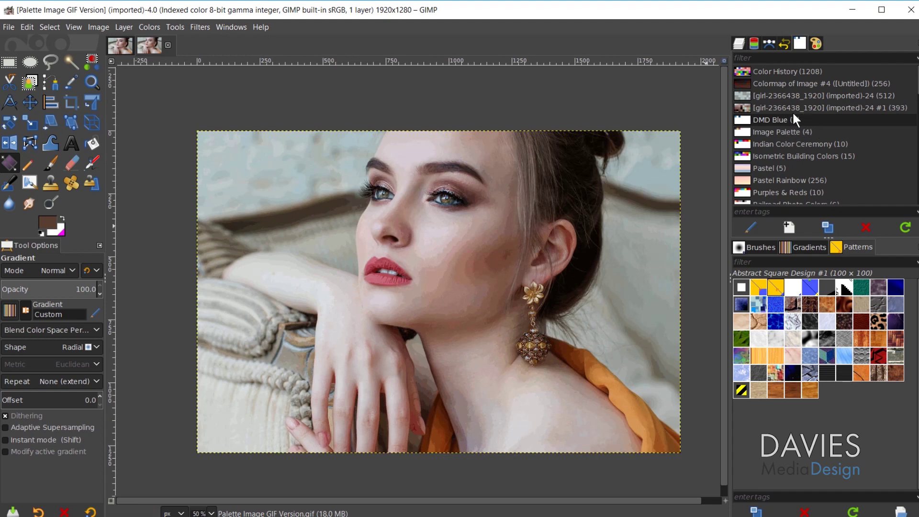
Import a new palette from the open GIF image, naming it 'Palette Image GIF'.
right_click(744, 120)
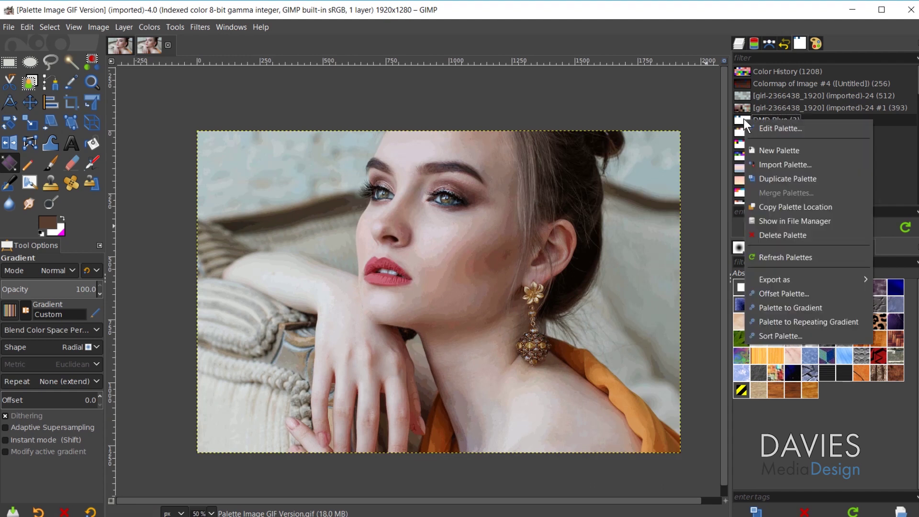
left_click(781, 168)
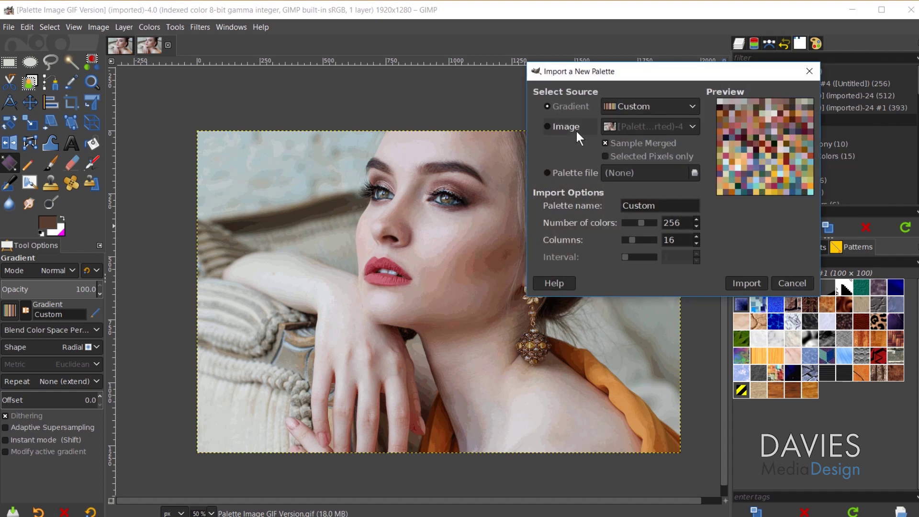
left_click(548, 126)
left_click(663, 125)
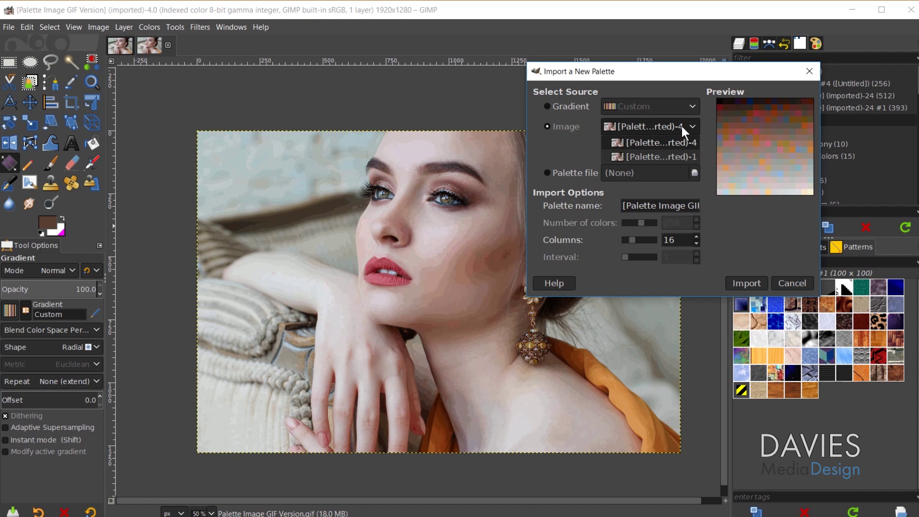
left_click(682, 127)
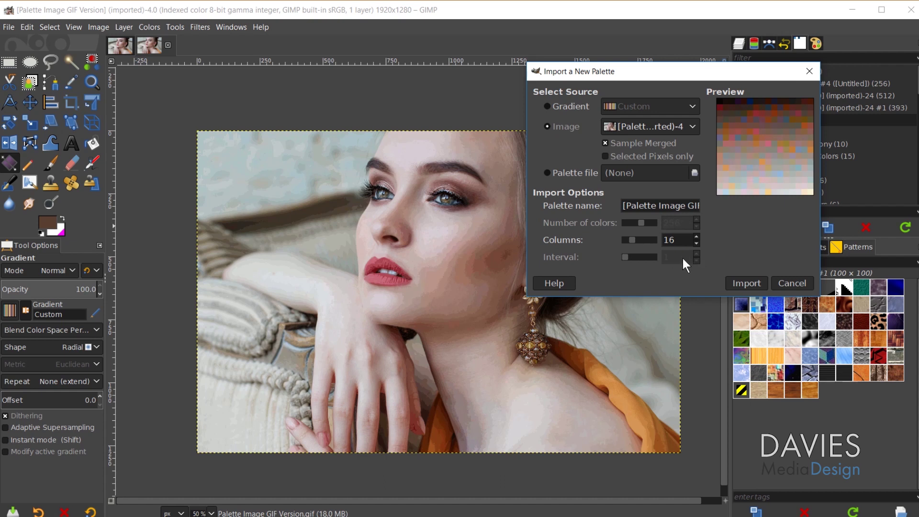
triple_click(673, 205)
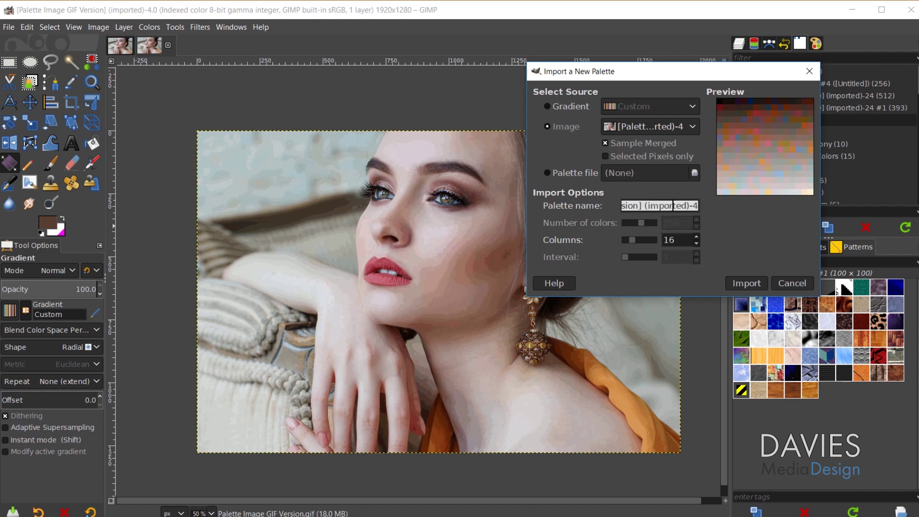
key("BackSpace")
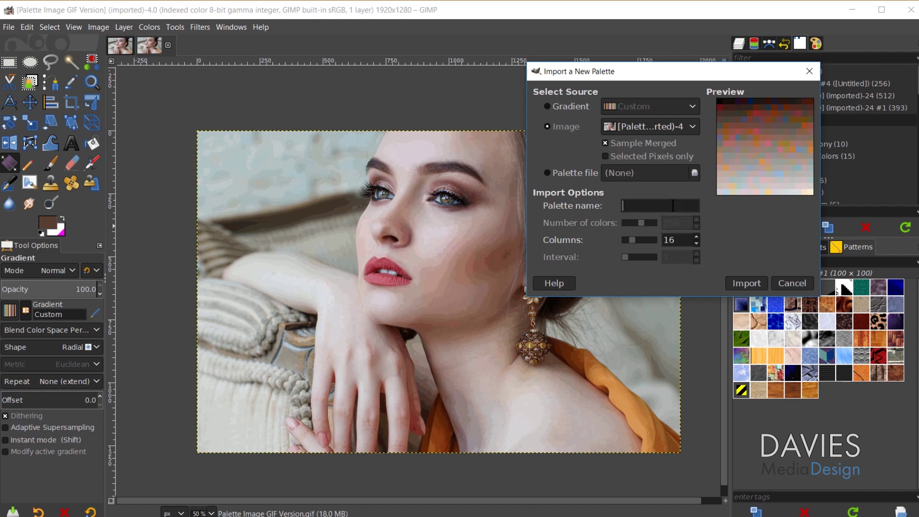
type("Palette Image GIF")
left_click(746, 284)
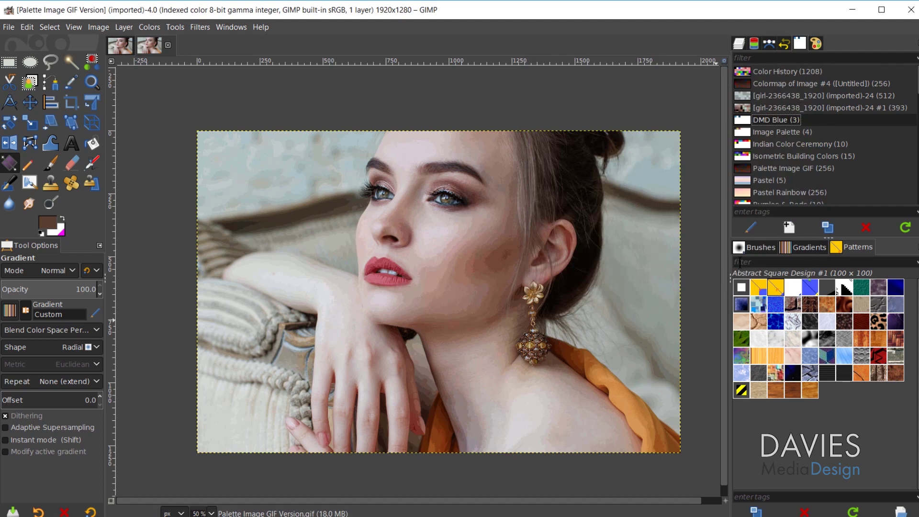
Open the Palette Image GIF palette and pick a dark brown from the eye with the Color Picker.
double_click(744, 169)
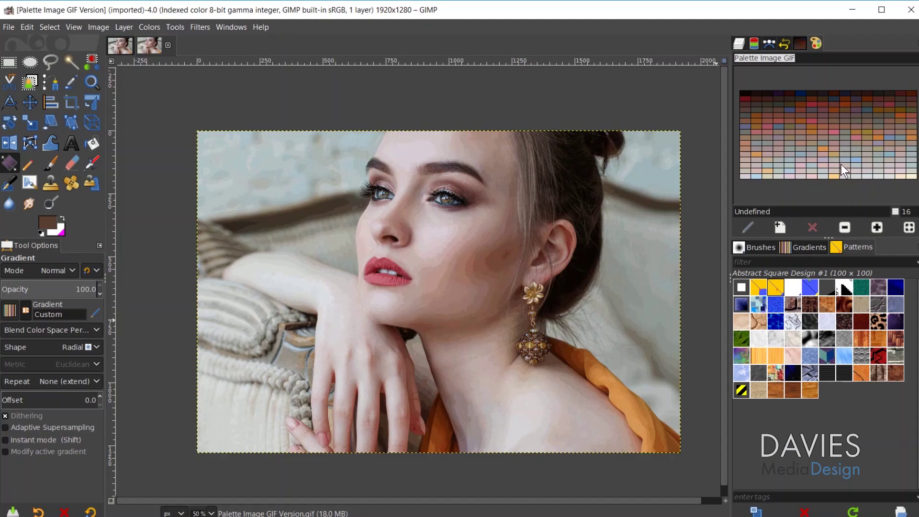
left_click(71, 83)
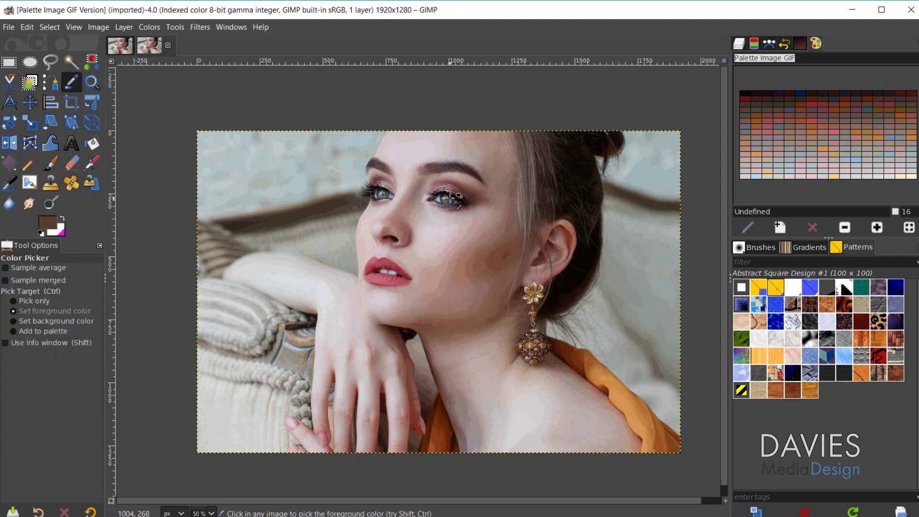
left_click(453, 197)
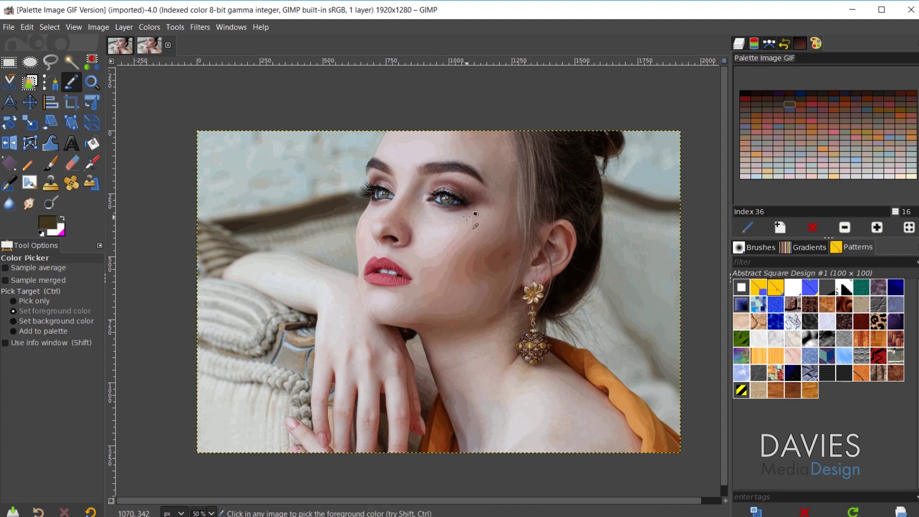
scroll(451, 197, "up", 7)
scroll(451, 196, "up", 1)
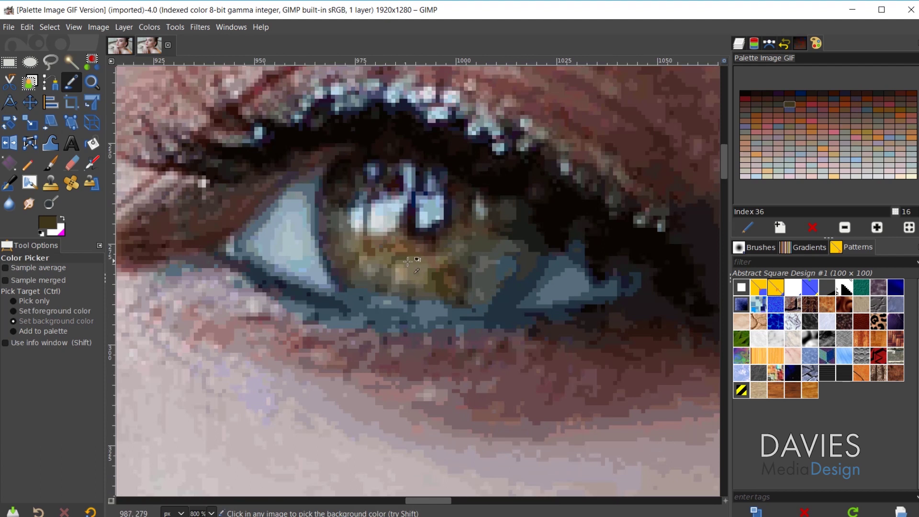
scroll(419, 208, "up", 2)
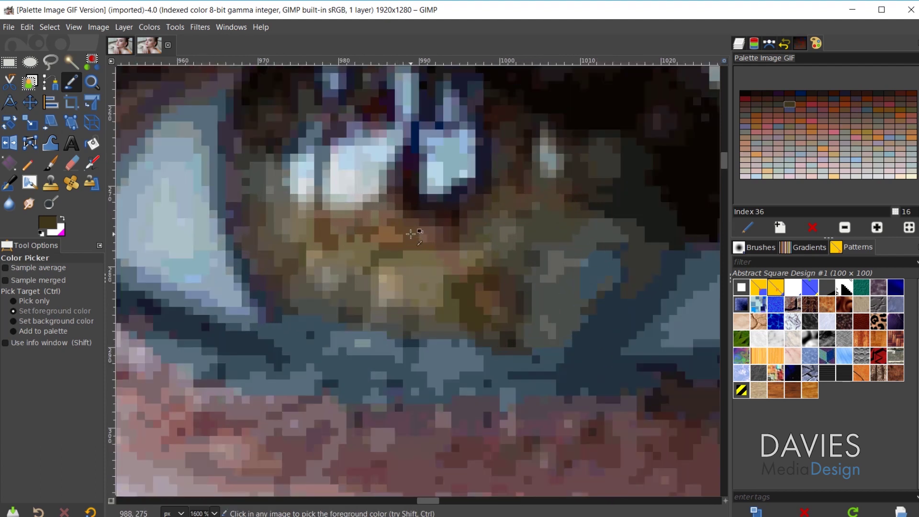
Pick a lighter brown, then a dark blue matching palette Index 24, from the iris.
left_click(411, 238)
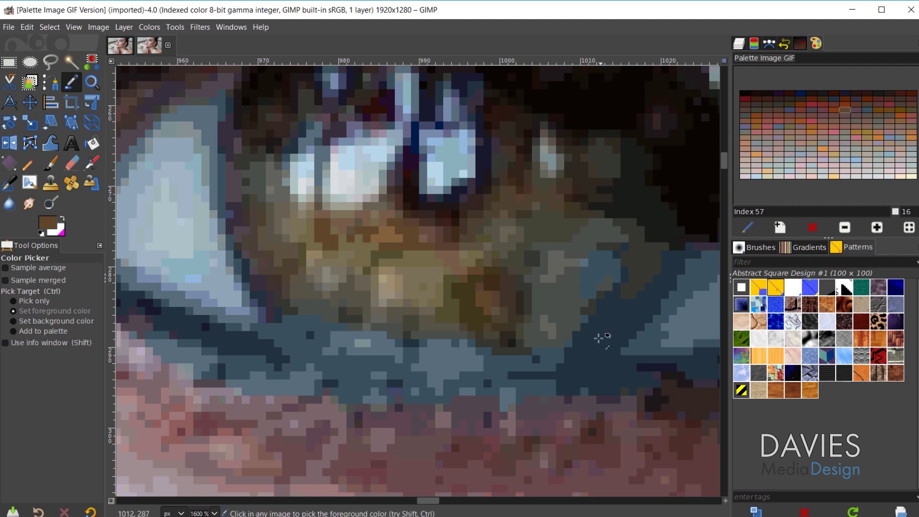
left_click(600, 335)
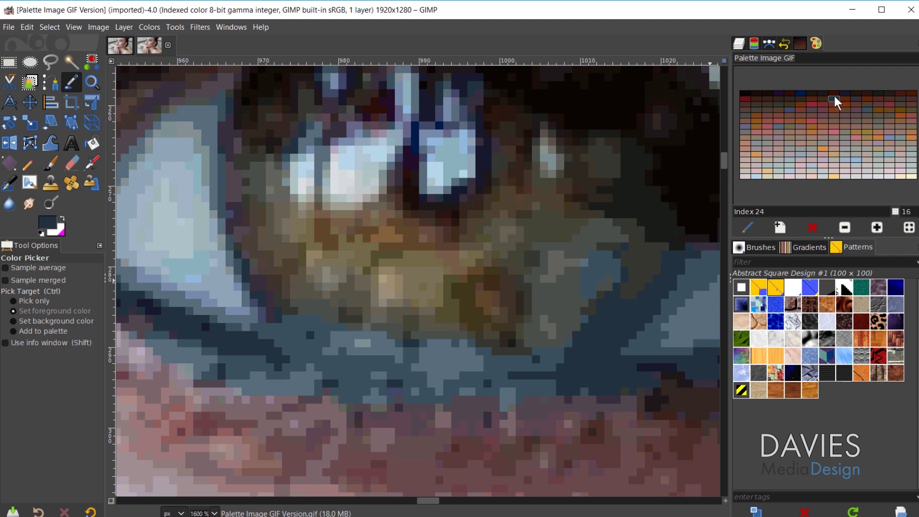
scroll(470, 404, "down", 2)
scroll(471, 404, "down", 9)
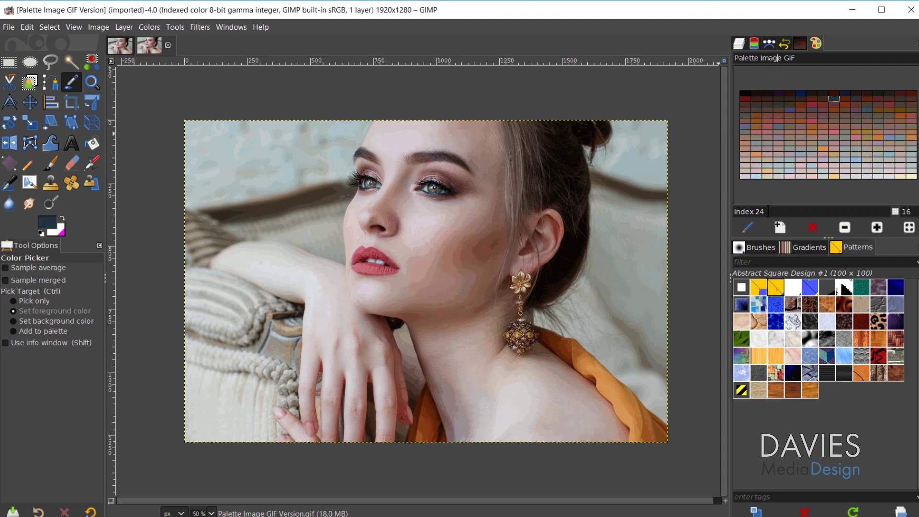
Set the foreground to palette Index 71 and zoom the swatches to fill the Palette Editor.
left_click_drag(766, 211, 745, 210)
left_click(822, 116)
left_click(875, 225)
left_click(875, 225)
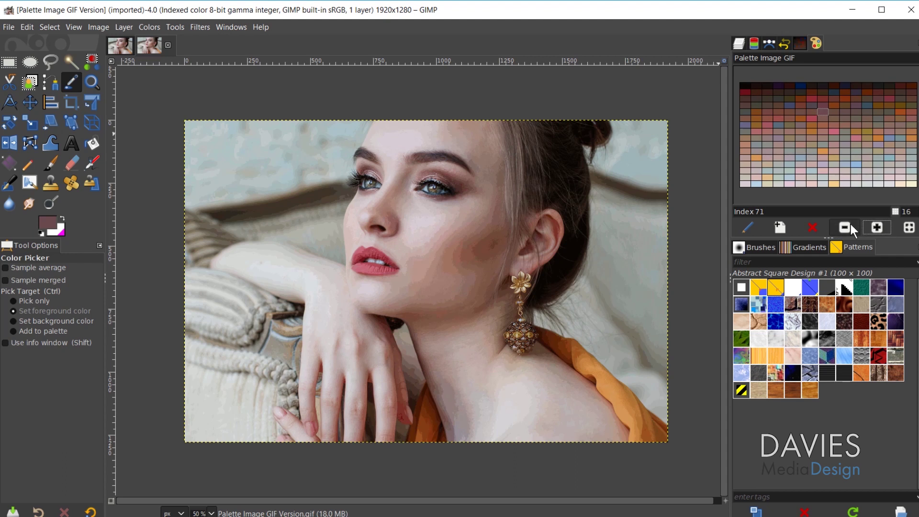
left_click(849, 226)
left_click(848, 227)
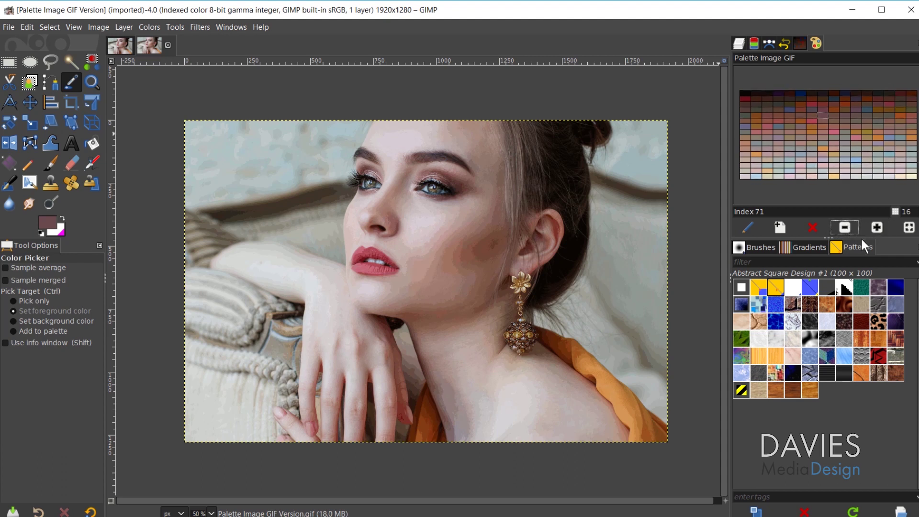
left_click(909, 229)
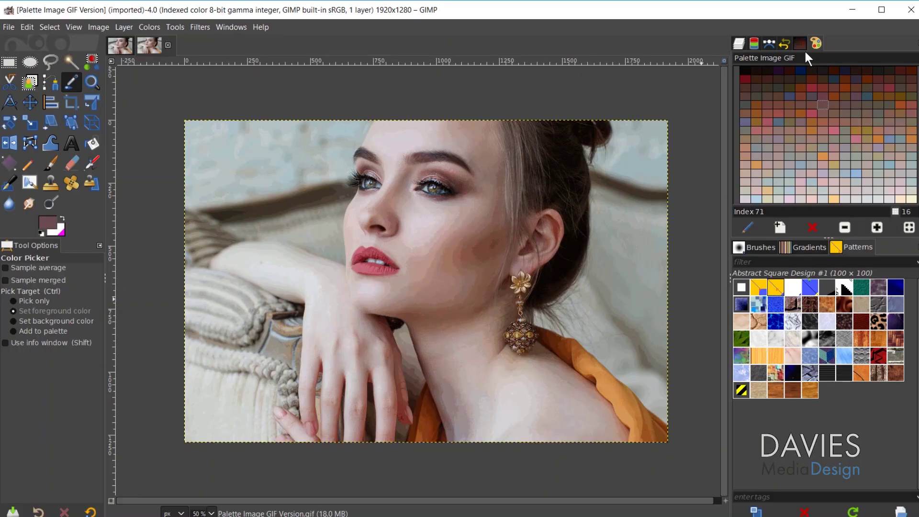
Return to the Palettes list, start a palette-file import, then cancel the Import a New Palette dialog.
left_click(802, 46)
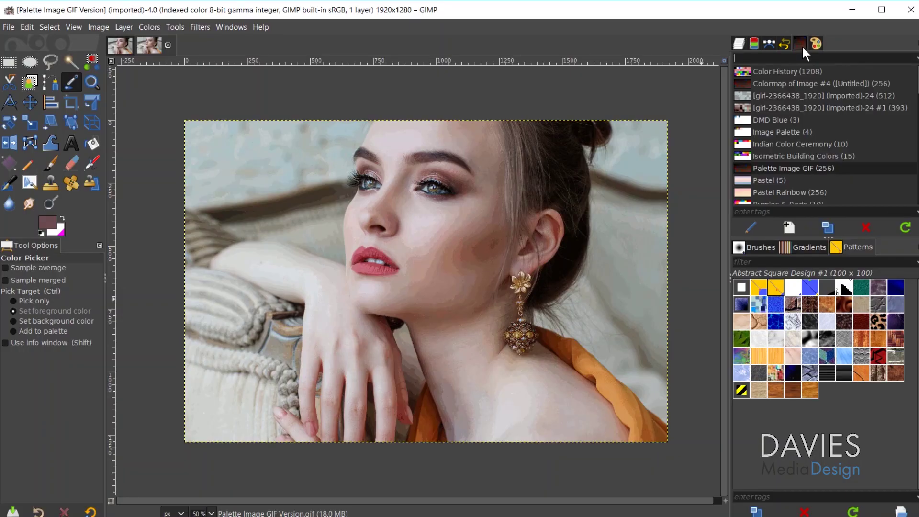
right_click(743, 168)
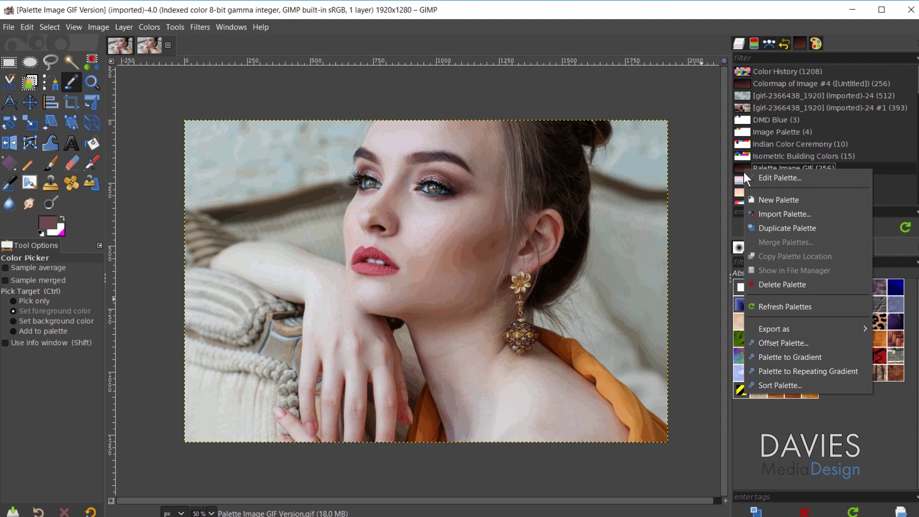
left_click(782, 215)
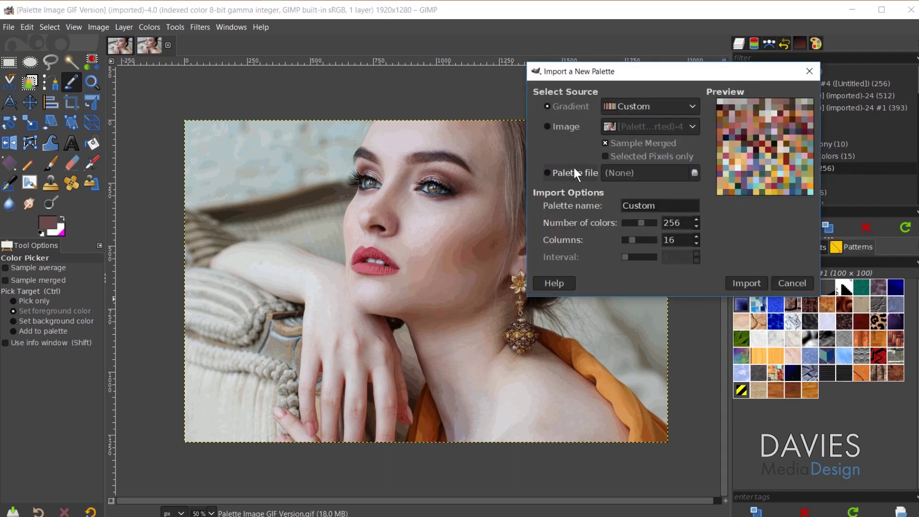
left_click(548, 173)
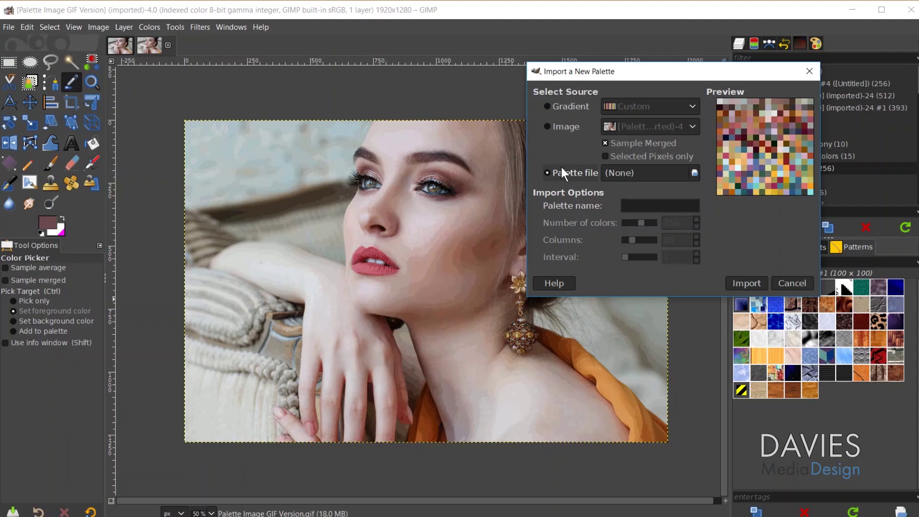
left_click(804, 285)
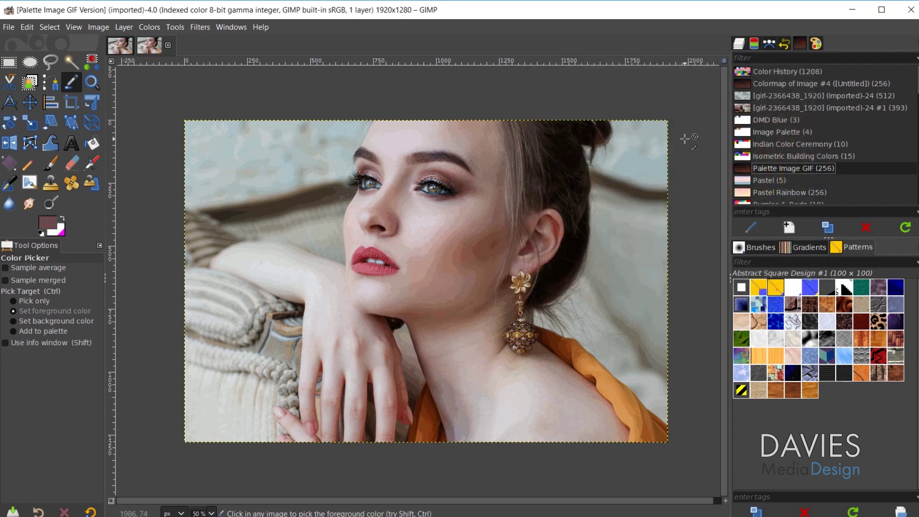
Open Preferences at Folders > Palettes and select the writable user palettes folder path to copy.
left_click(27, 29)
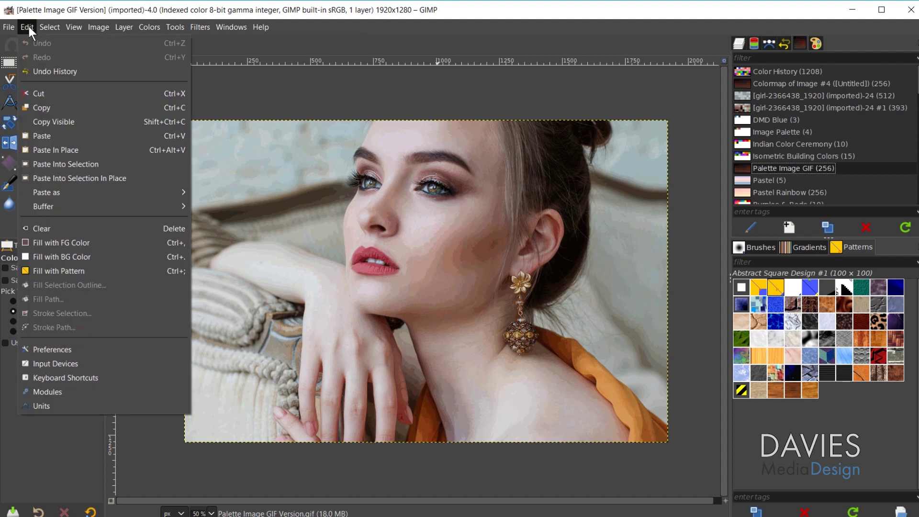
left_click(79, 349)
scroll(231, 258, "down", 1)
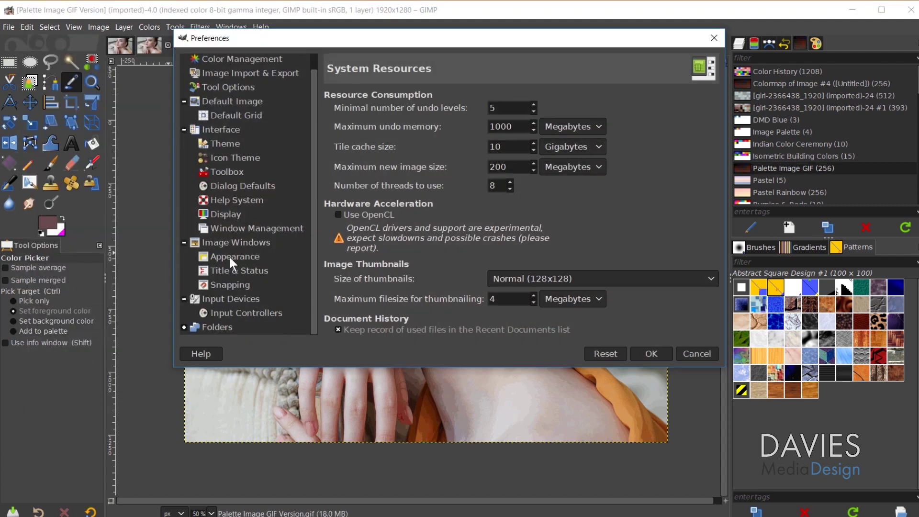
left_click(185, 328)
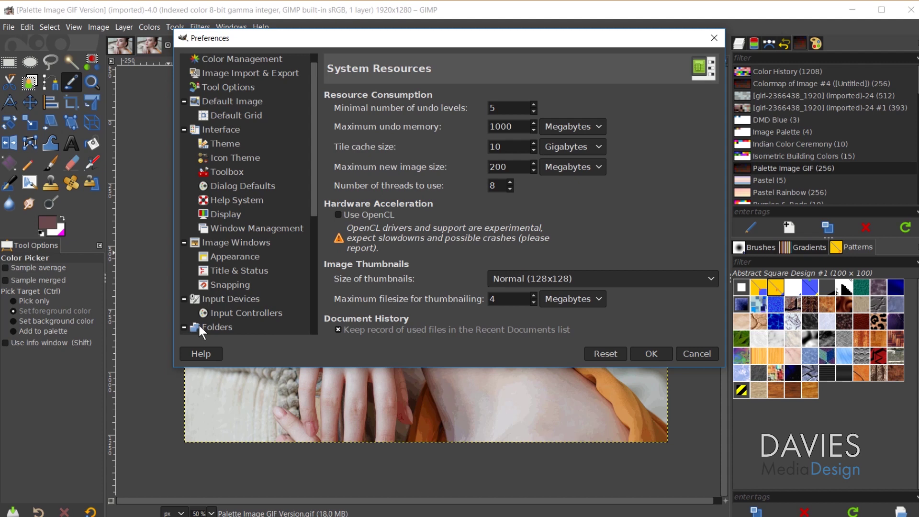
left_click(199, 325)
scroll(238, 307, "down", 3)
scroll(240, 310, "down", 3)
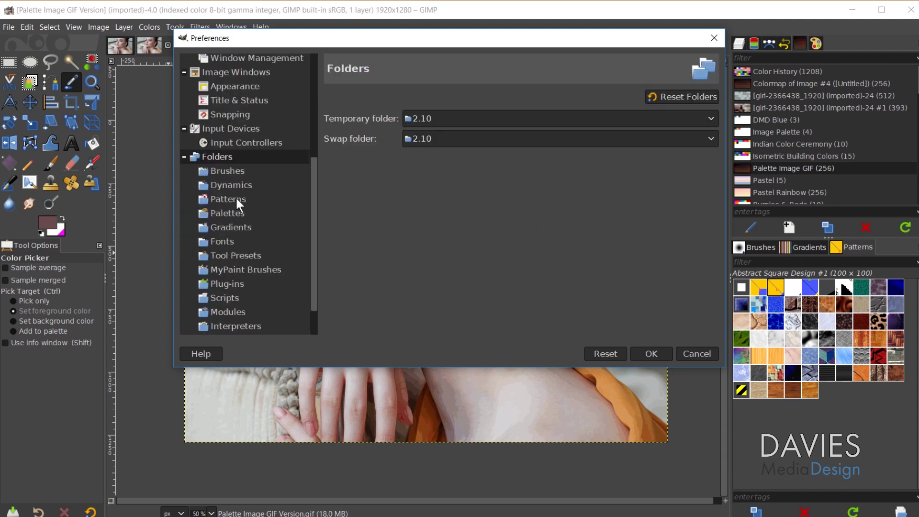
left_click(229, 213)
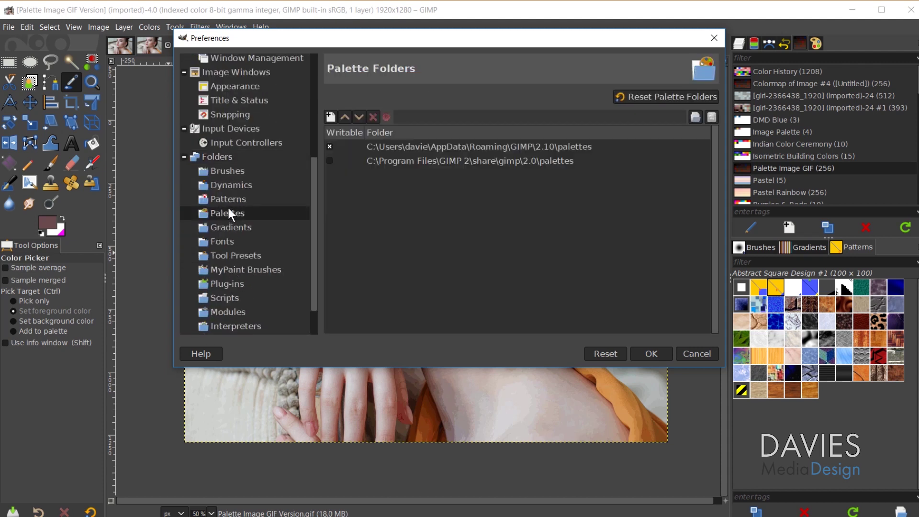
left_click(479, 146)
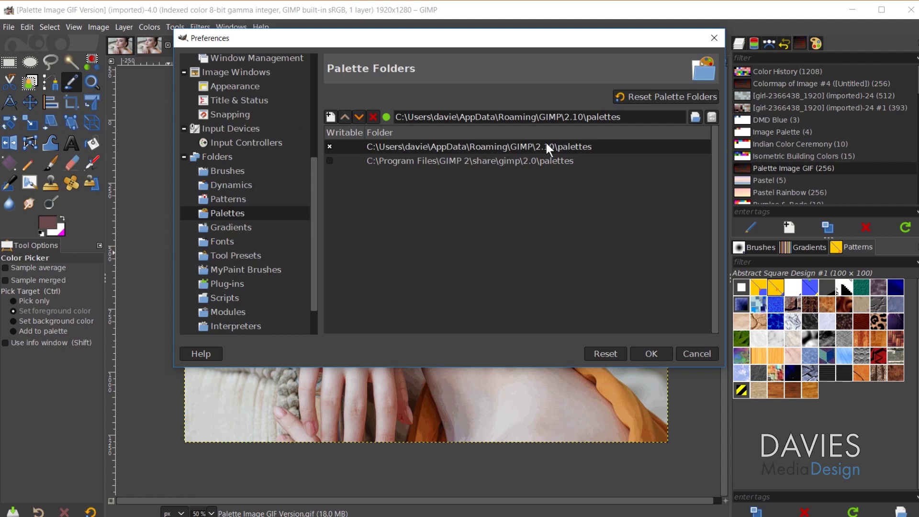
left_click_drag(625, 116, 386, 120)
key("ctrl+c")
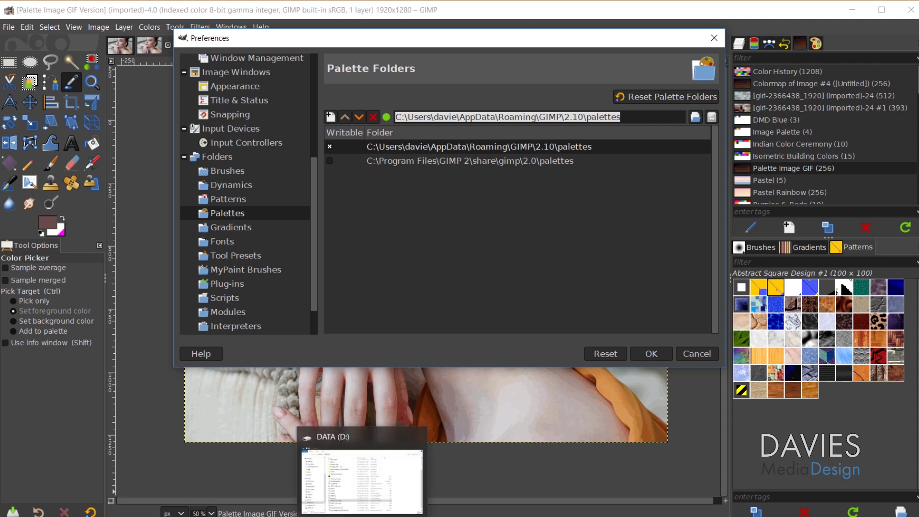
Open File Explorer and navigate to the pasted GIMP 2.10 palettes folder path.
left_click(337, 512)
left_click(340, 122)
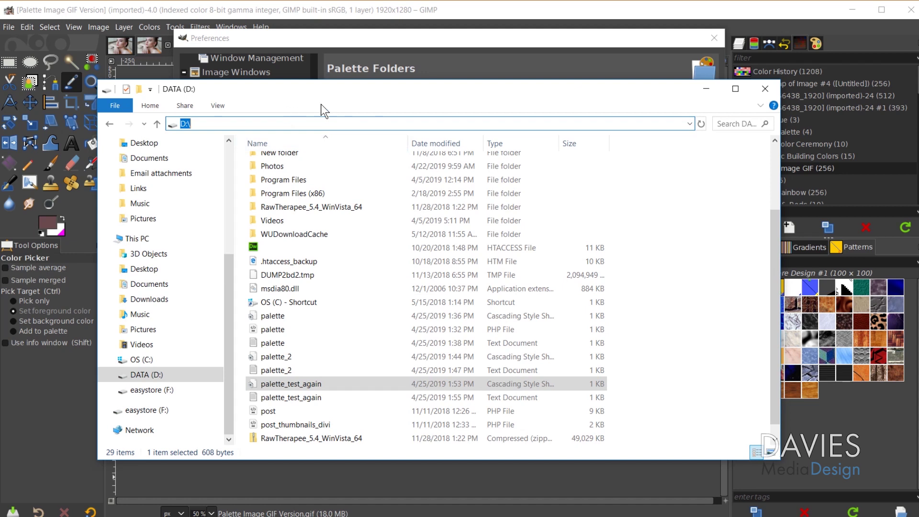
key("ctrl+v")
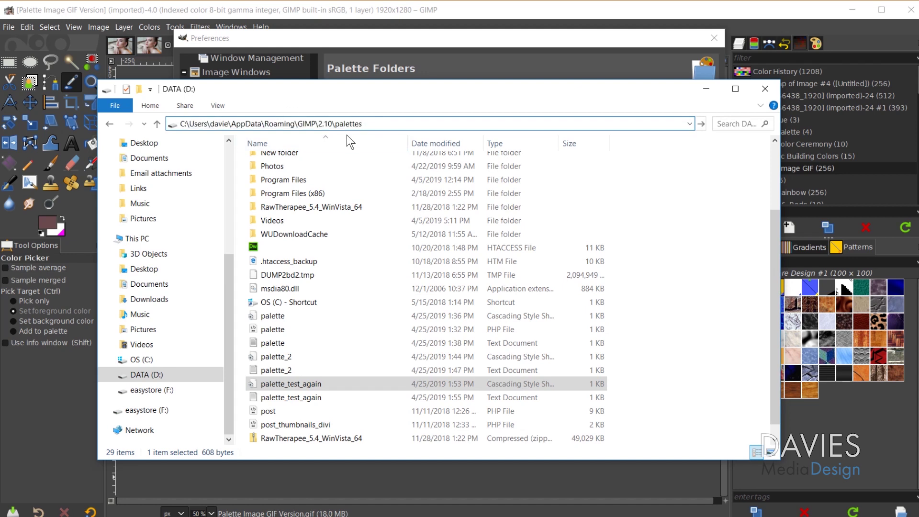
key("Return")
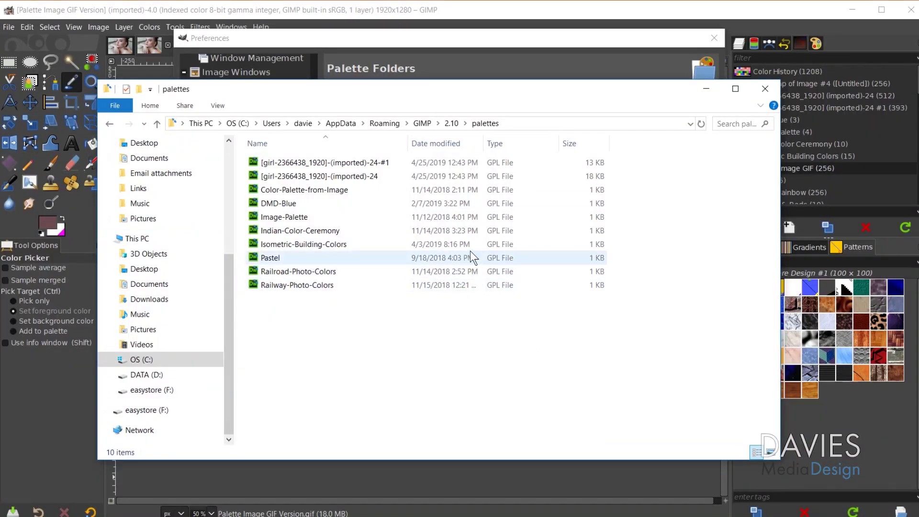
Cancel the Preferences dialog and refresh GIMP's Palettes list.
left_click(666, 42)
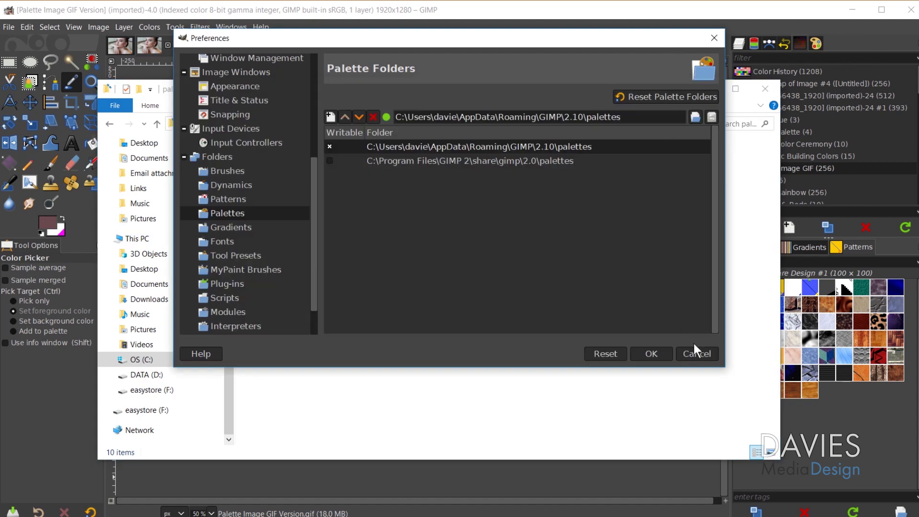
left_click(699, 354)
left_click(772, 9)
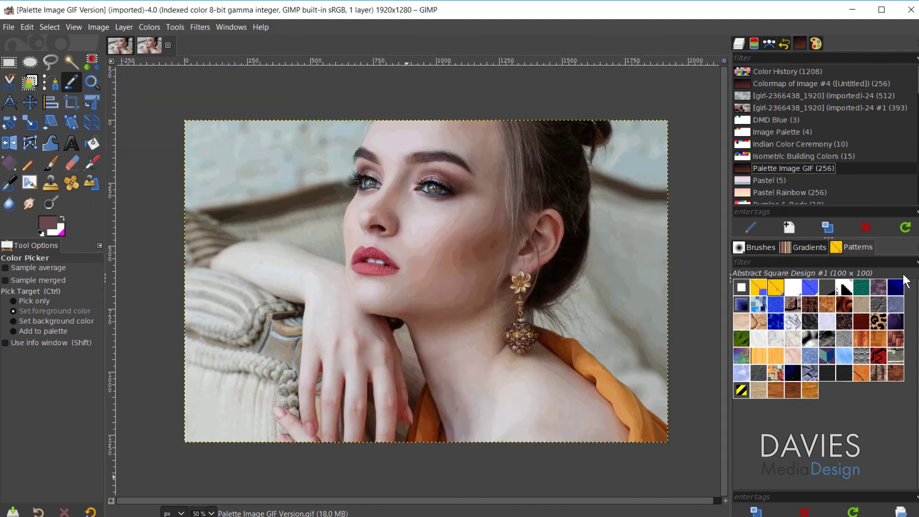
left_click(910, 232)
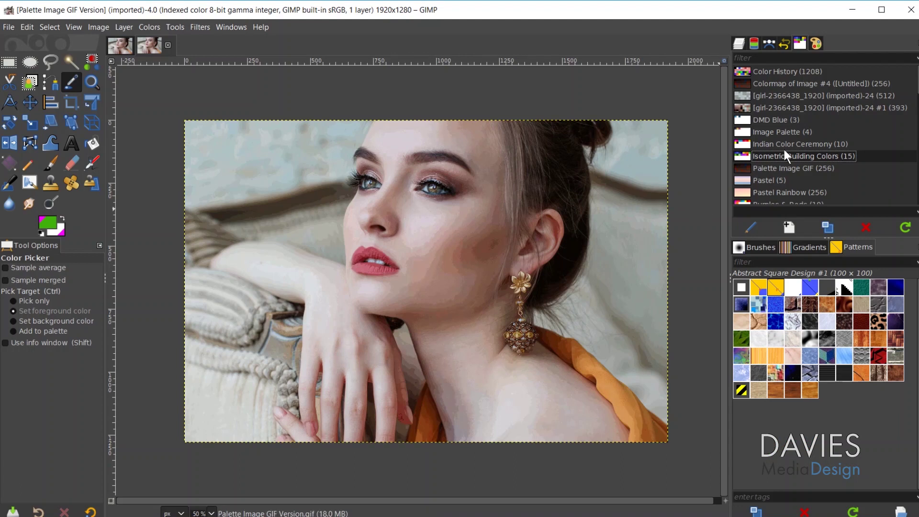
Import the Desktop Isometric Building Colors .txt palette file, pasting in its full palette name.
right_click(748, 157)
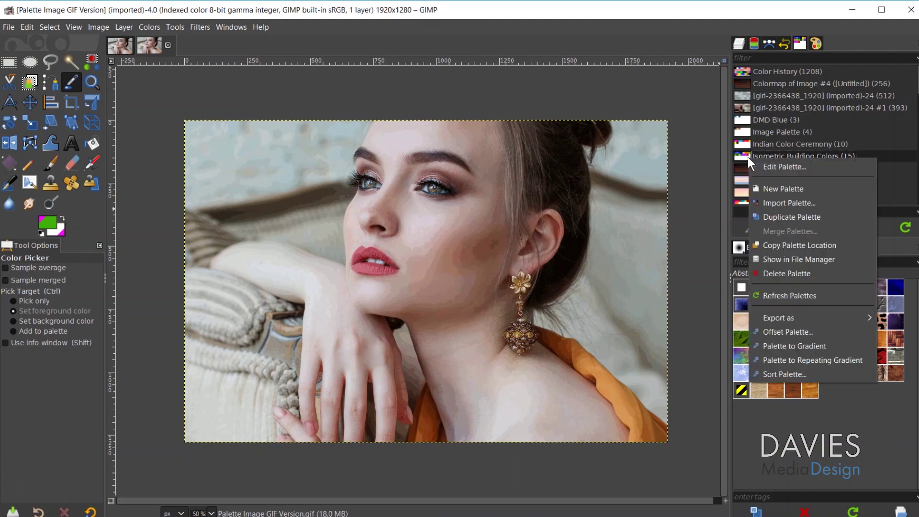
left_click(790, 203)
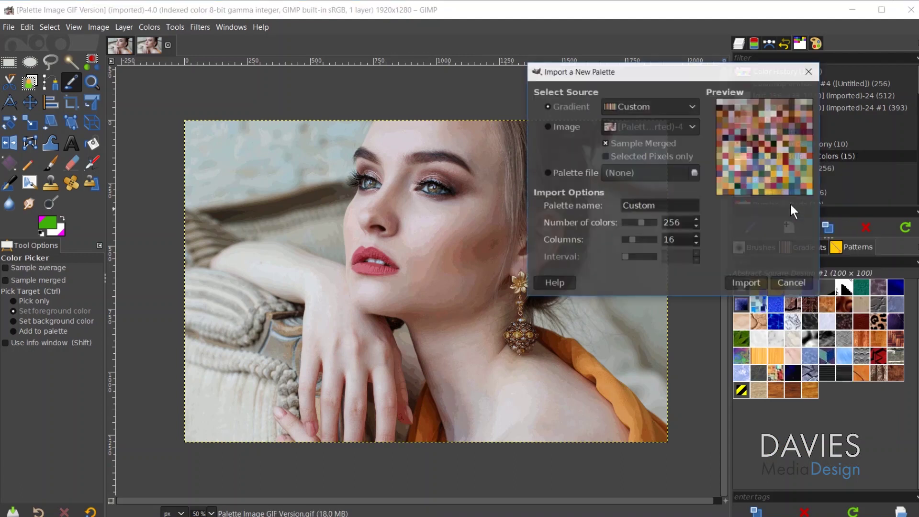
left_click(547, 172)
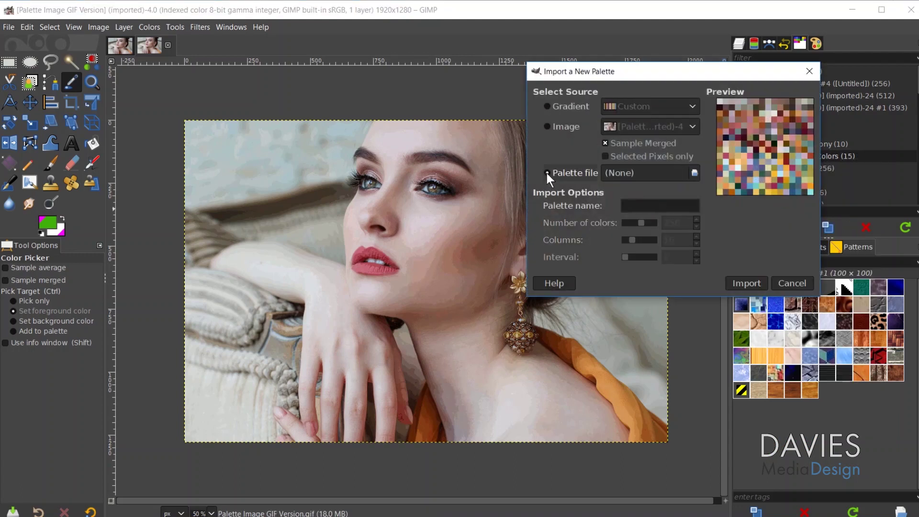
left_click(642, 175)
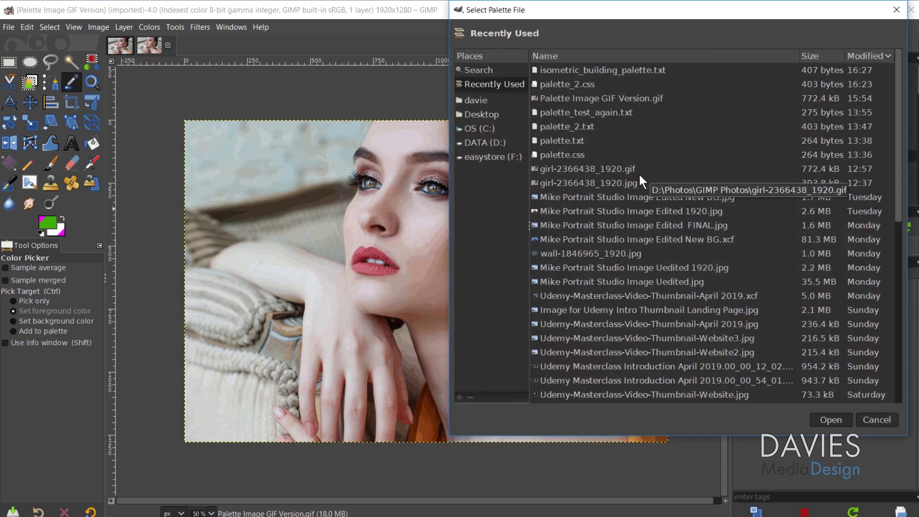
left_click(477, 115)
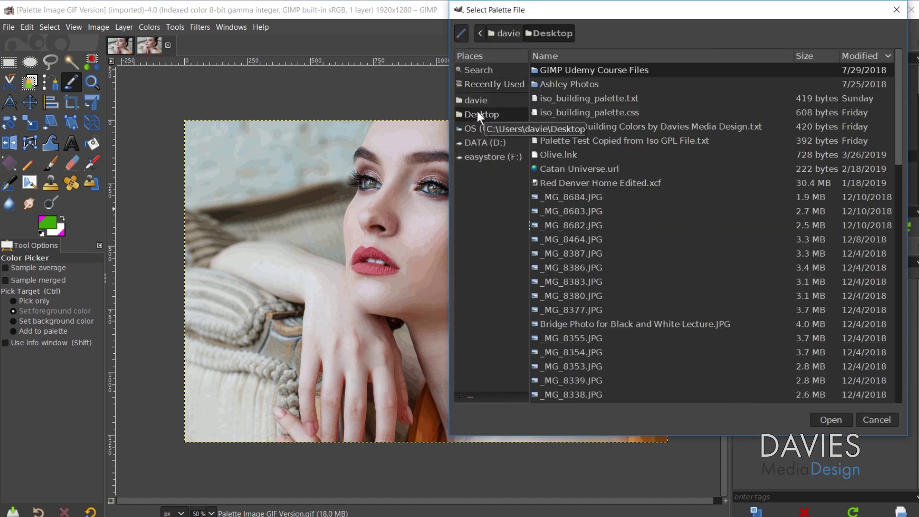
left_click(590, 125)
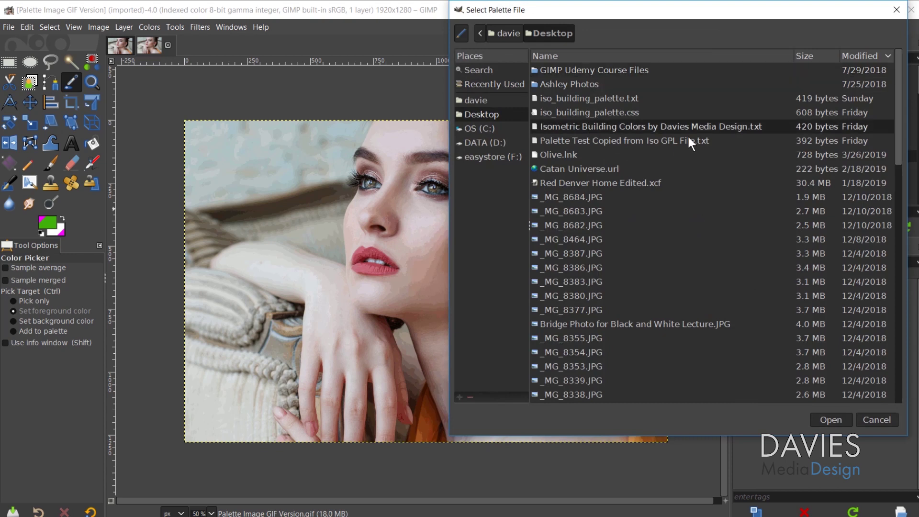
double_click(665, 125)
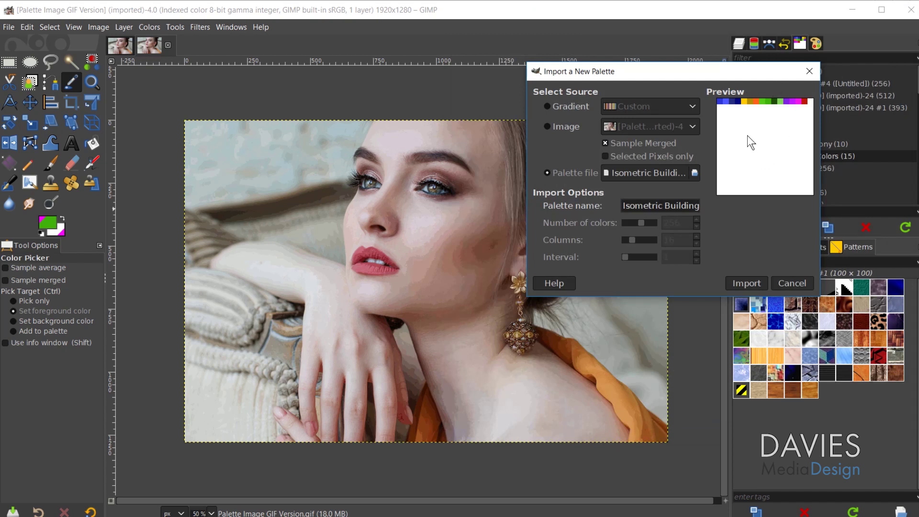
key("ctrl+v")
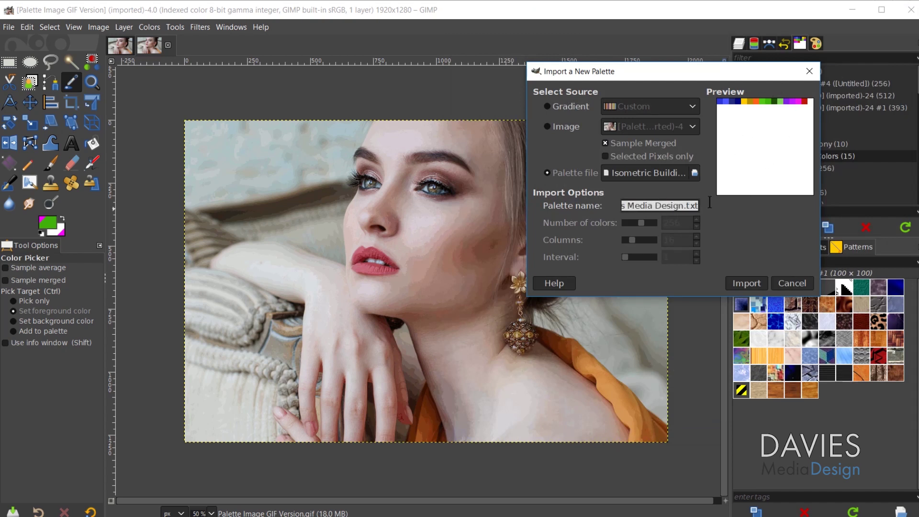
left_click(743, 283)
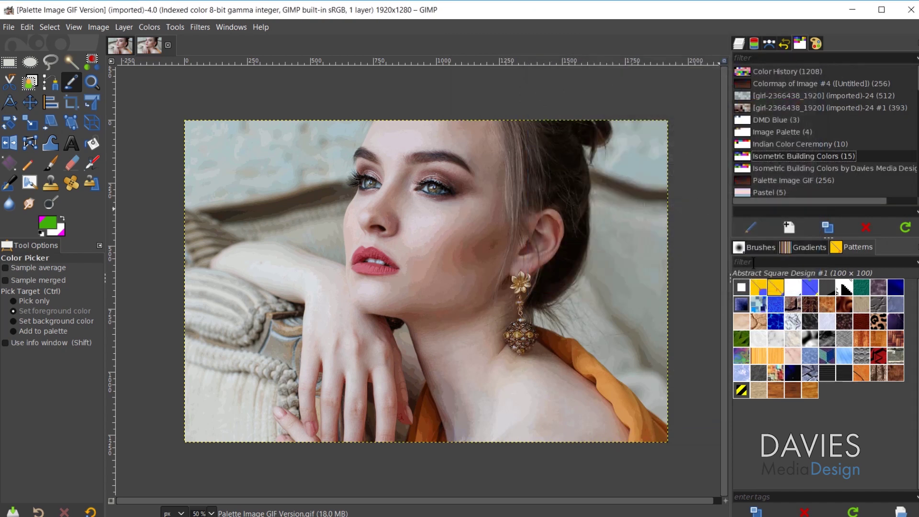